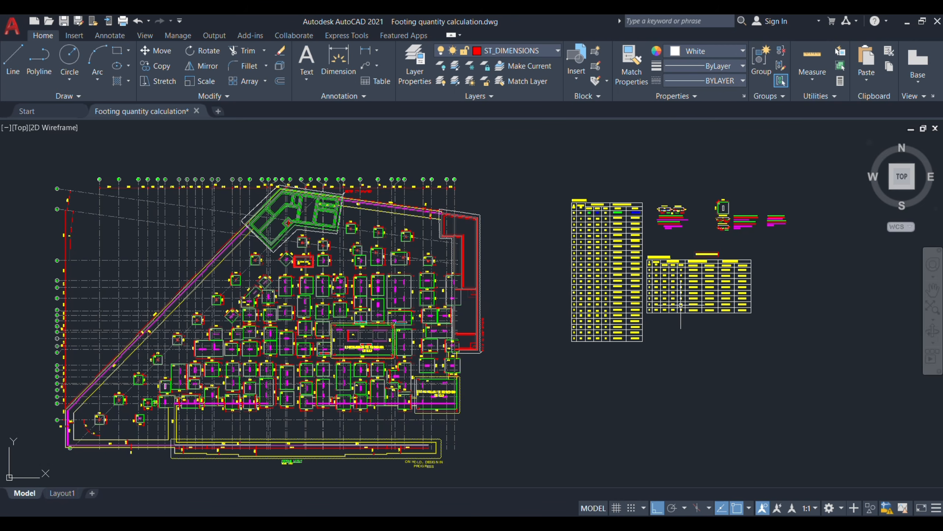
Examine the footing layout plan, the footing section details below it and the footing schedule tables beside it.
{"action": "scroll", "coordinate": [630, 289], "scroll_direction": "down", "scroll_amount": 4}
{"action": "scroll", "coordinate": [301, 393], "scroll_direction": "up", "scroll_amount": 3}
{"action": "scroll", "coordinate": [301, 393], "scroll_direction": "up", "scroll_amount": 3}
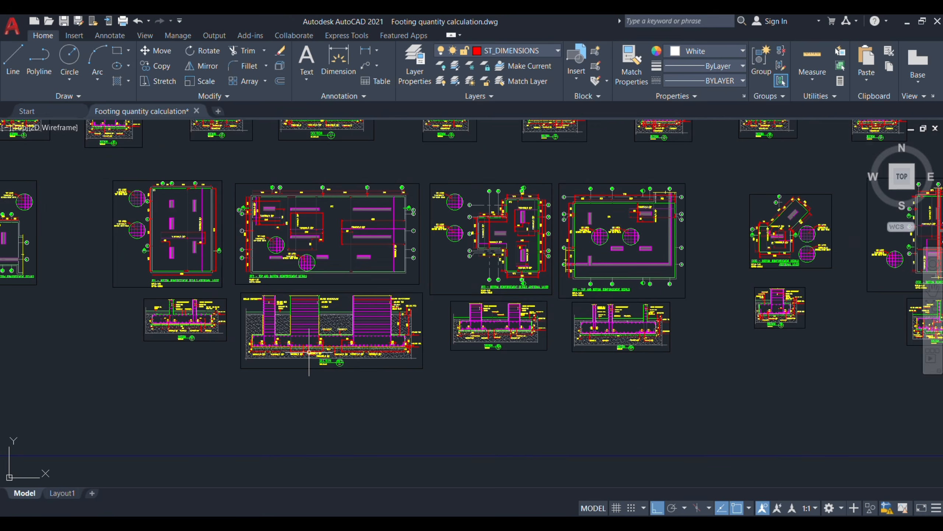
{"action": "scroll", "coordinate": [407, 387], "scroll_direction": "down", "scroll_amount": 3}
{"action": "scroll", "coordinate": [407, 386], "scroll_direction": "down", "scroll_amount": 3}
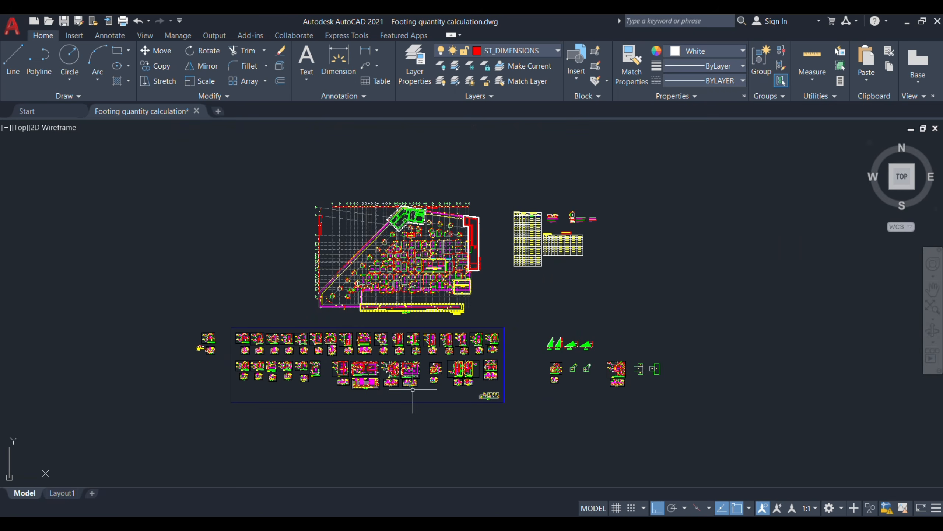
{"action": "scroll", "coordinate": [471, 295], "scroll_direction": "up", "scroll_amount": 2}
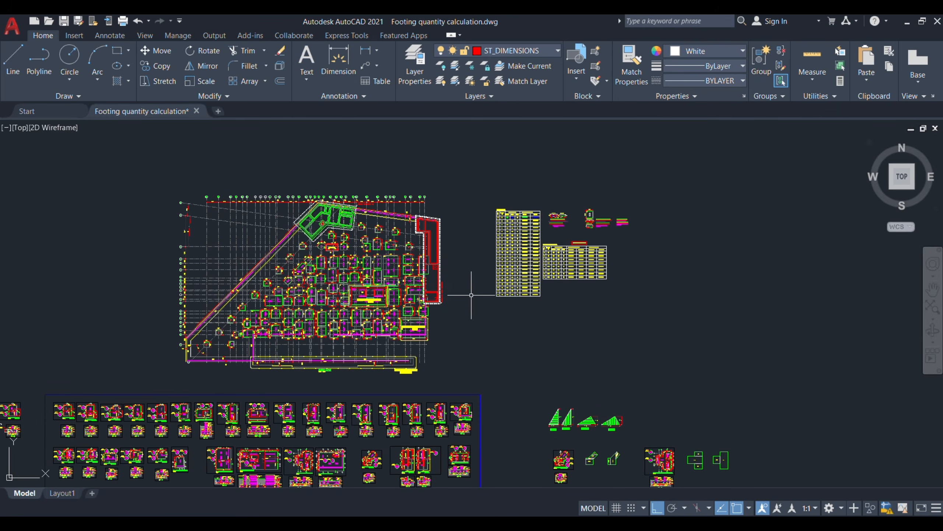
{"action": "scroll", "coordinate": [457, 275], "scroll_direction": "up", "scroll_amount": 2}
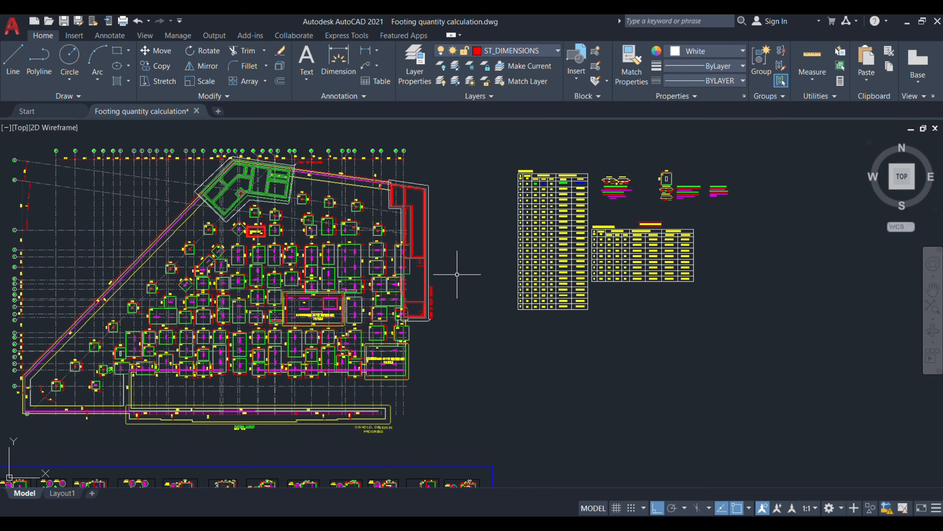
{"action": "left_click_drag", "start_coordinate": [290, 259], "coordinate": [439, 294]}
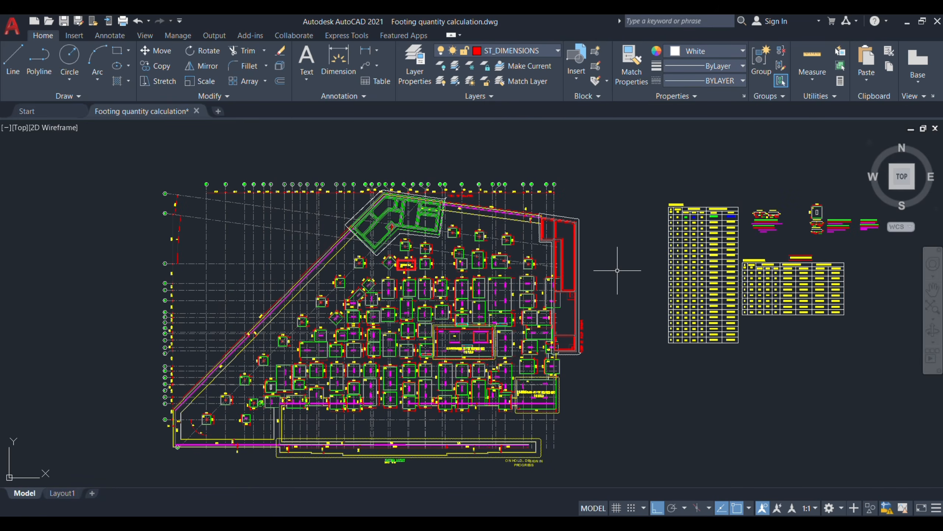
{"action": "scroll", "coordinate": [618, 270], "scroll_direction": "up", "scroll_amount": 2}
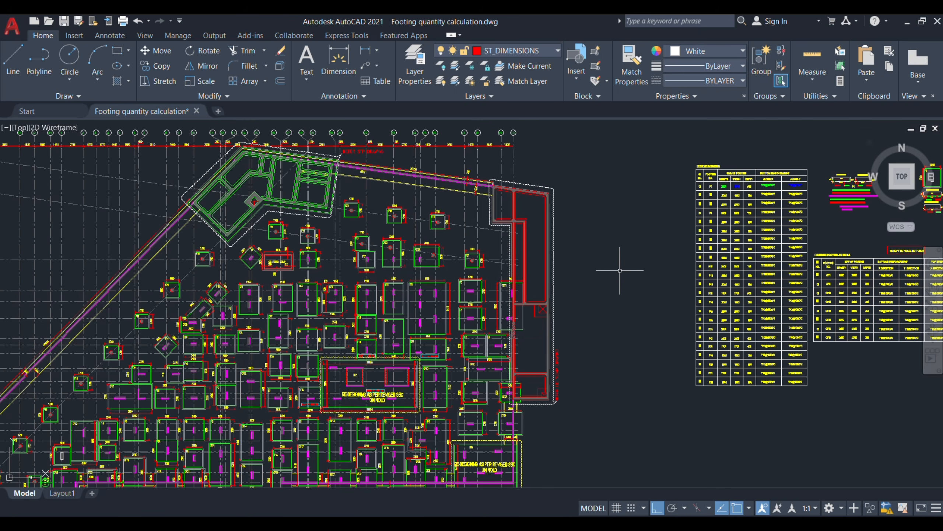
{"action": "scroll", "coordinate": [649, 285], "scroll_direction": "down", "scroll_amount": 4}
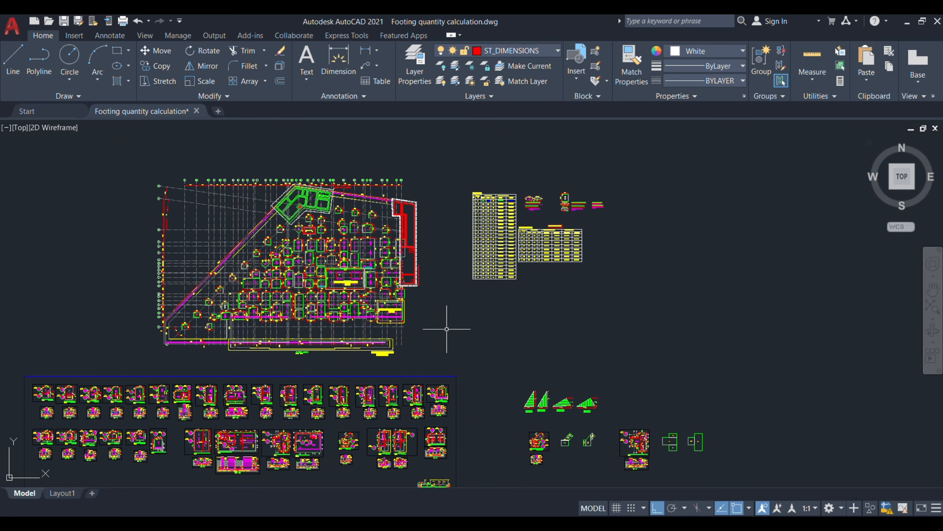
{"action": "scroll", "coordinate": [446, 329], "scroll_direction": "up", "scroll_amount": 4}
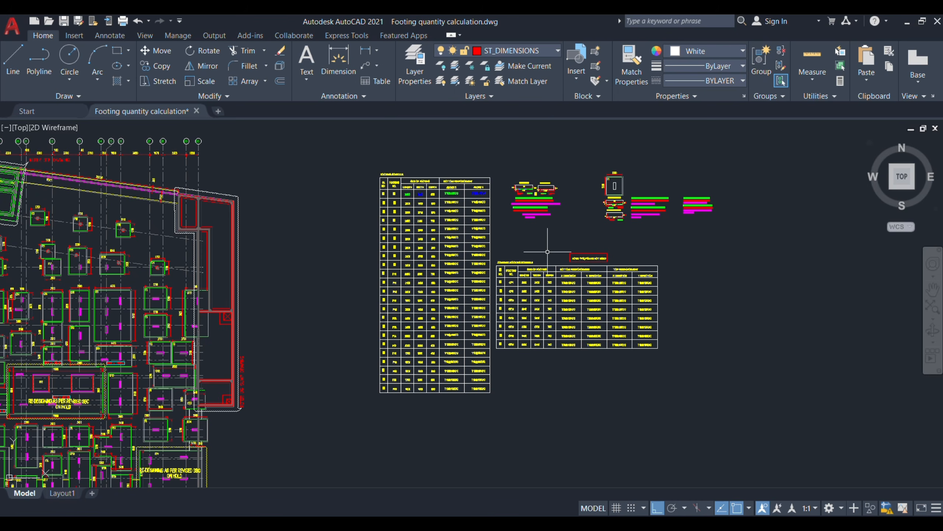
Switch to the Footing steel quantity workbook in Excel and review the column headings of the Tabular Col & Formula sheet.
{"action": "left_click", "coordinate": [606, 463]}
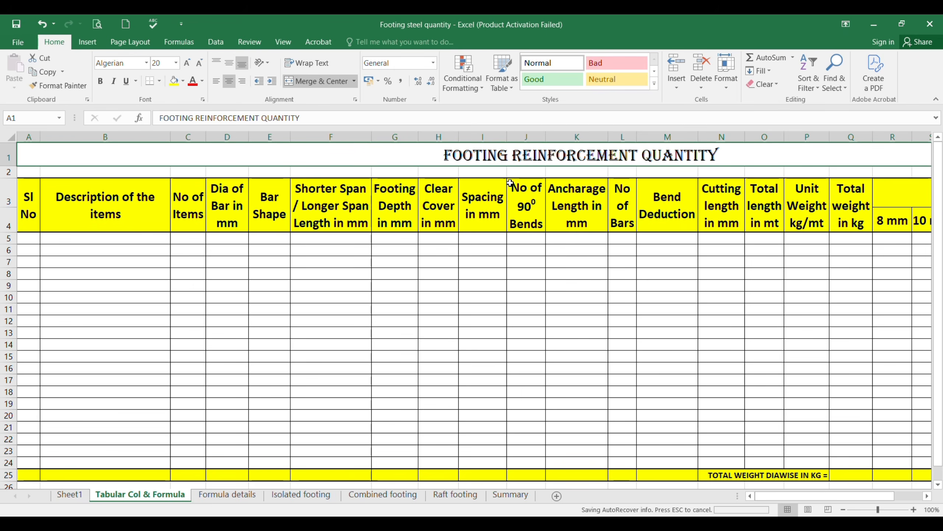
{"action": "left_click_drag", "start_coordinate": [30, 203], "coordinate": [899, 214]}
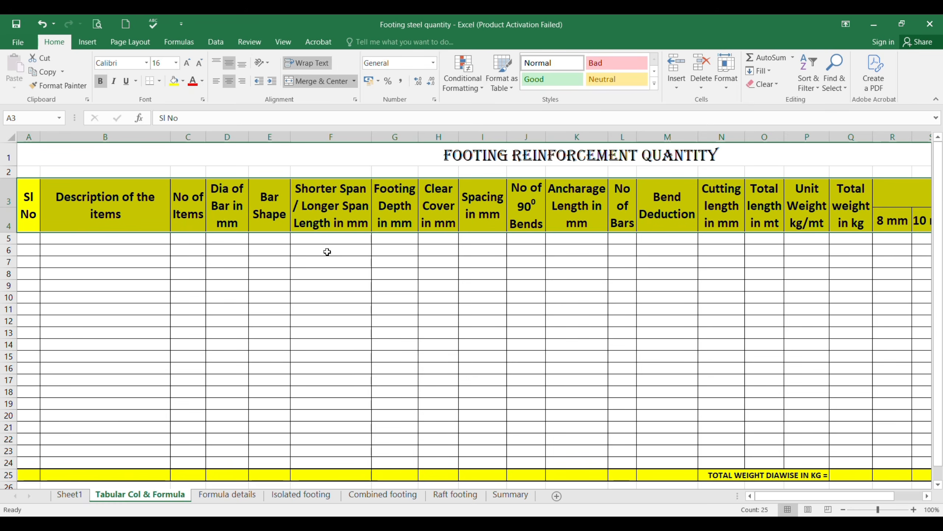
{"action": "left_click", "coordinate": [324, 306]}
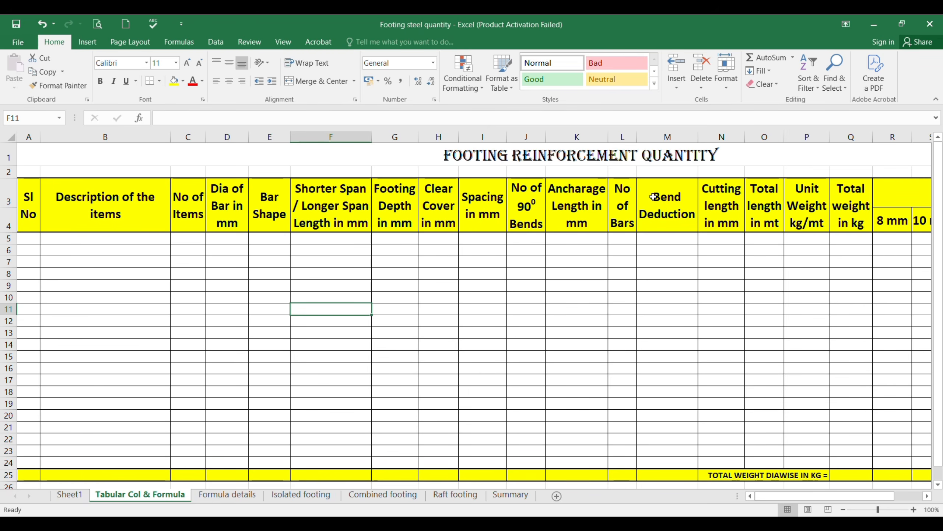
Open the blank Sheet1 and enter the heading "Sl no" in cell A3.
{"action": "mouse_move", "coordinate": [636, 524]}
{"action": "left_click", "coordinate": [655, 463]}
{"action": "left_click", "coordinate": [70, 495]}
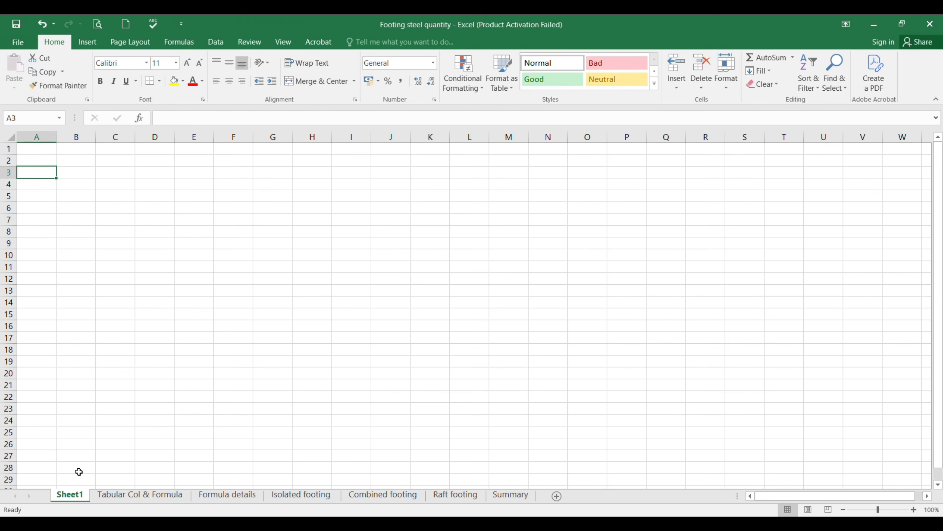
{"action": "left_click", "coordinate": [309, 329]}
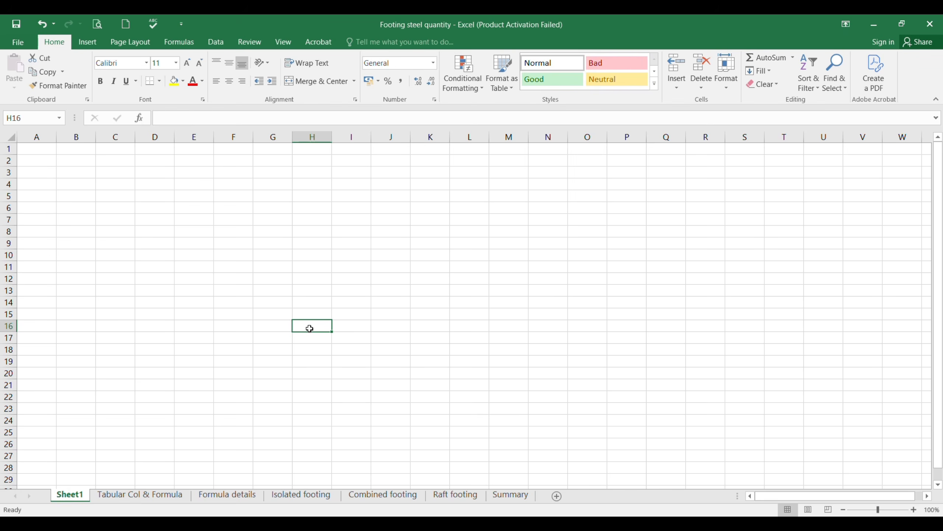
{"action": "left_click", "coordinate": [35, 172]}
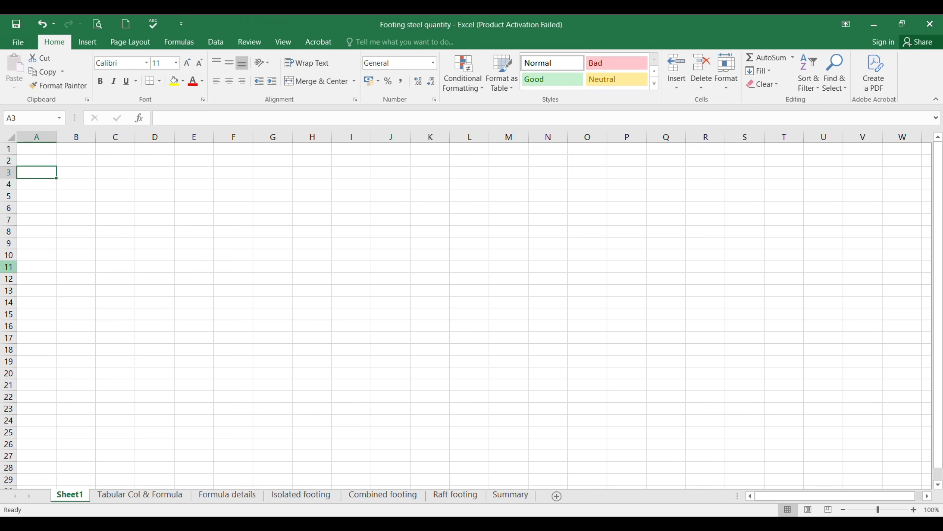
{"action": "key", "text": "F2"}
{"action": "type", "text": "Sl no"}
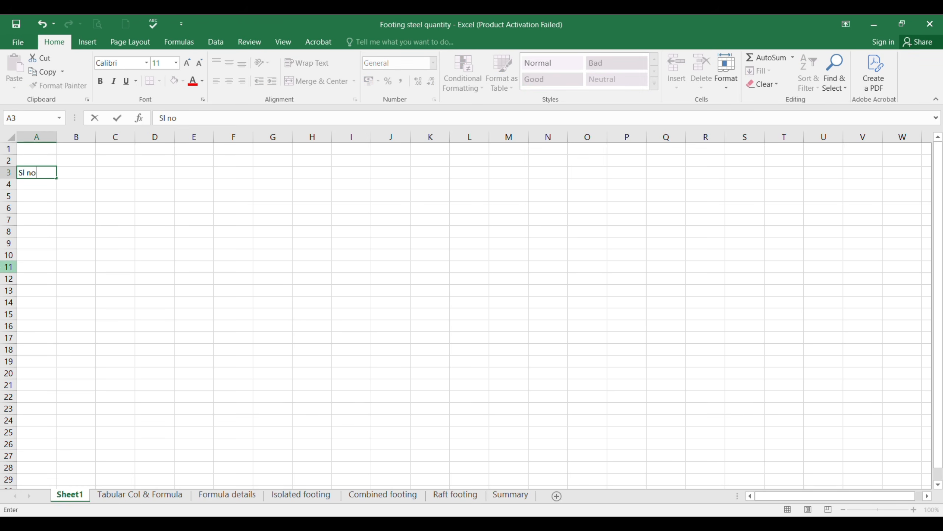
{"action": "key", "text": "Tab"}
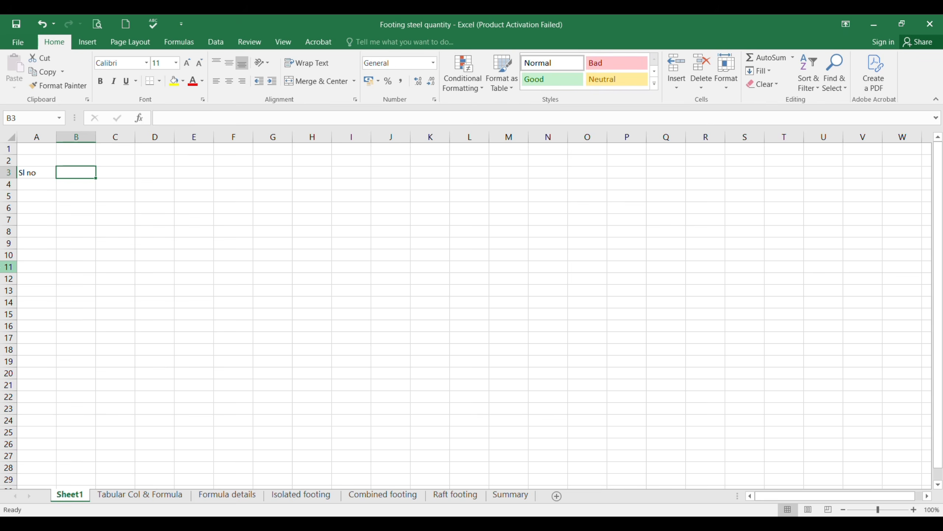
Enter the heading "Description of the items" in cell B3.
{"action": "key", "text": "F2"}
{"action": "type", "text": "De"}
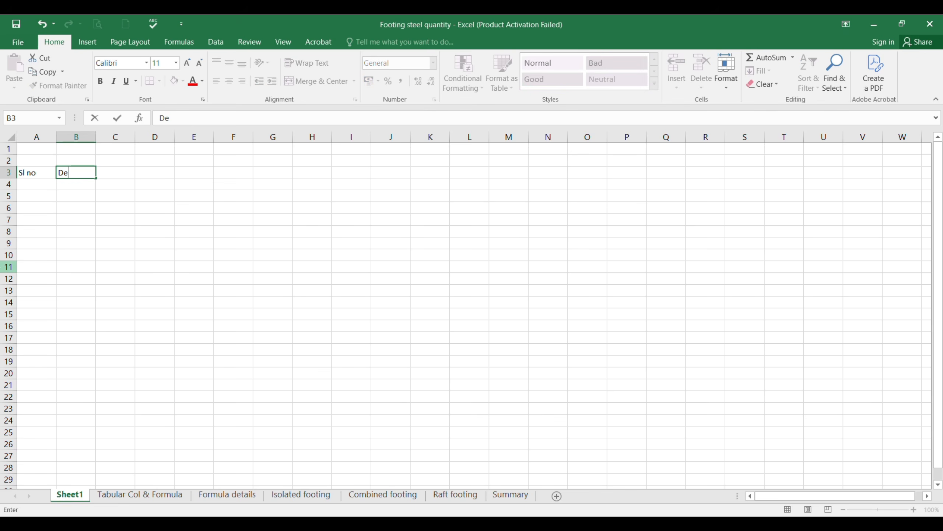
{"action": "type", "text": "scription of the "}
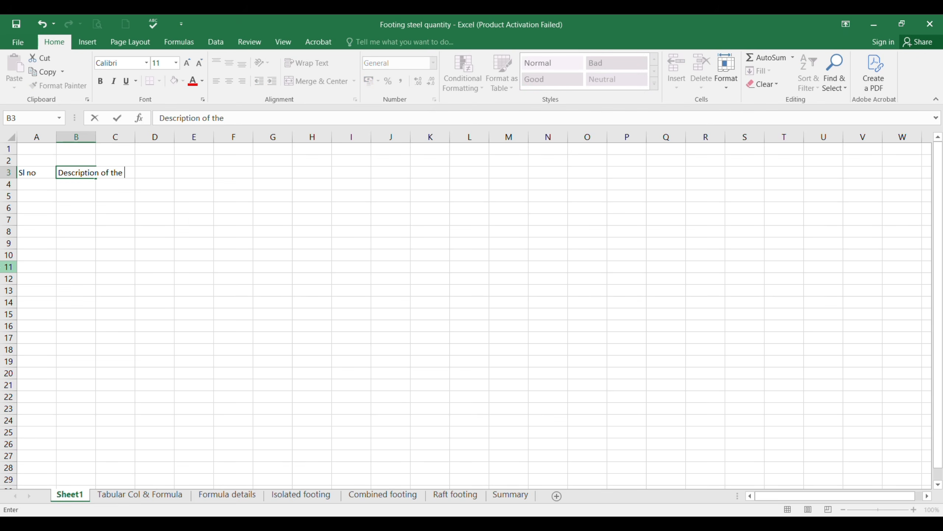
{"action": "type", "text": "items"}
{"action": "key", "text": "Tab"}
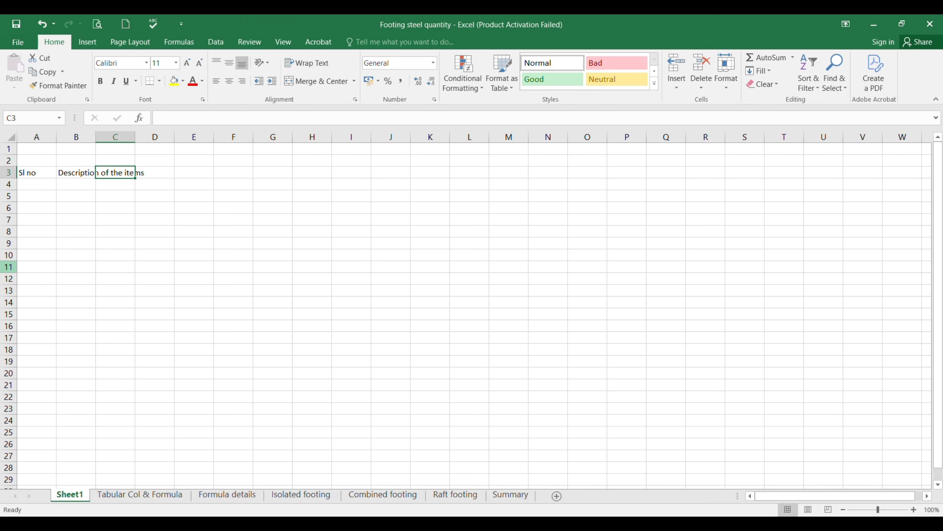
Enter the headings "No of Items" in C3 and "Dia of Bar in mm" in D3.
{"action": "type", "text": "No of Items"}
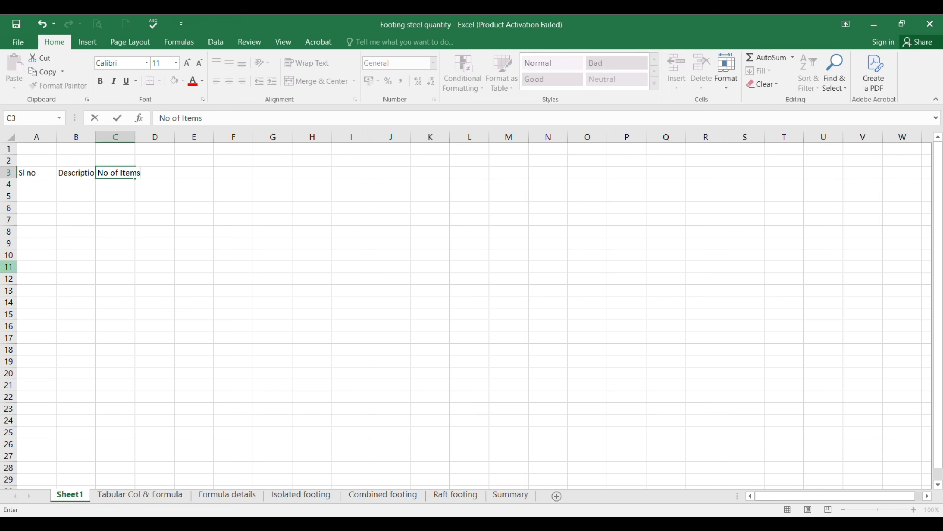
{"action": "key", "text": "Tab"}
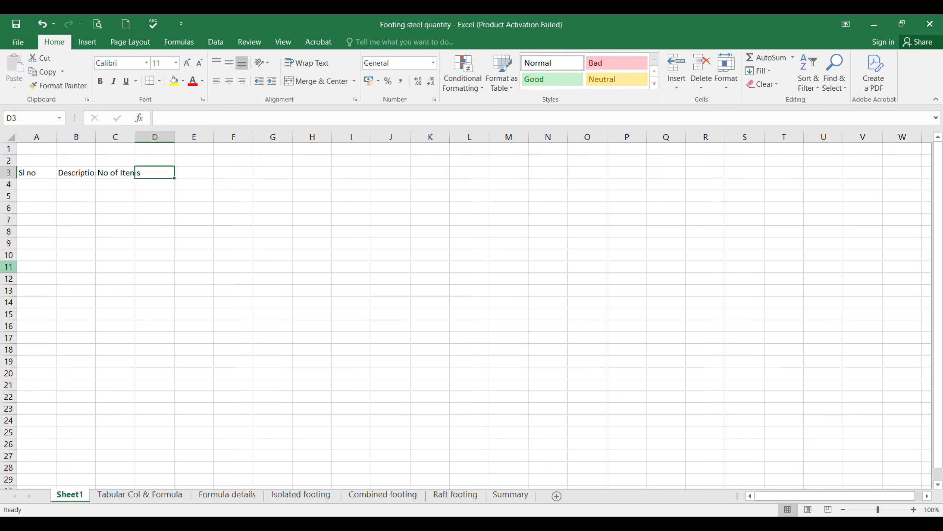
{"action": "type", "text": "Dia of Bar in "}
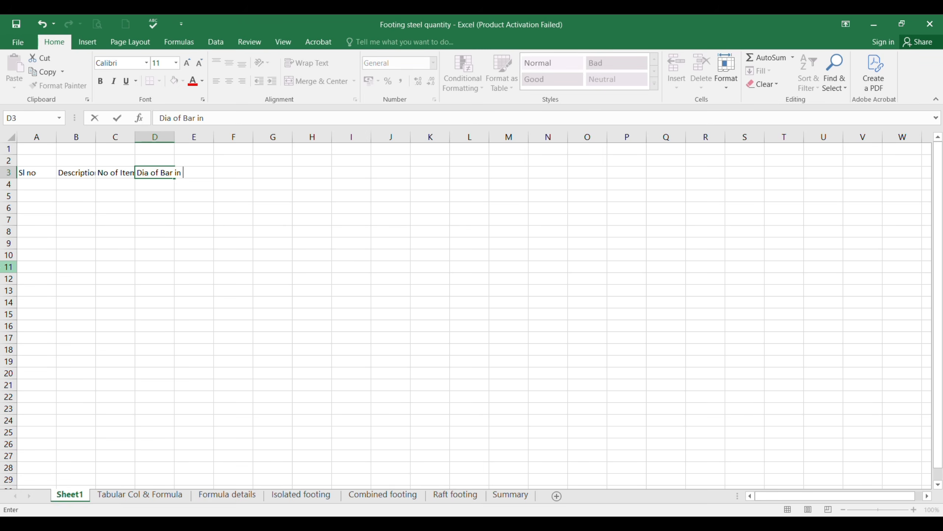
{"action": "type", "text": "mm"}
{"action": "key", "text": "Tab"}
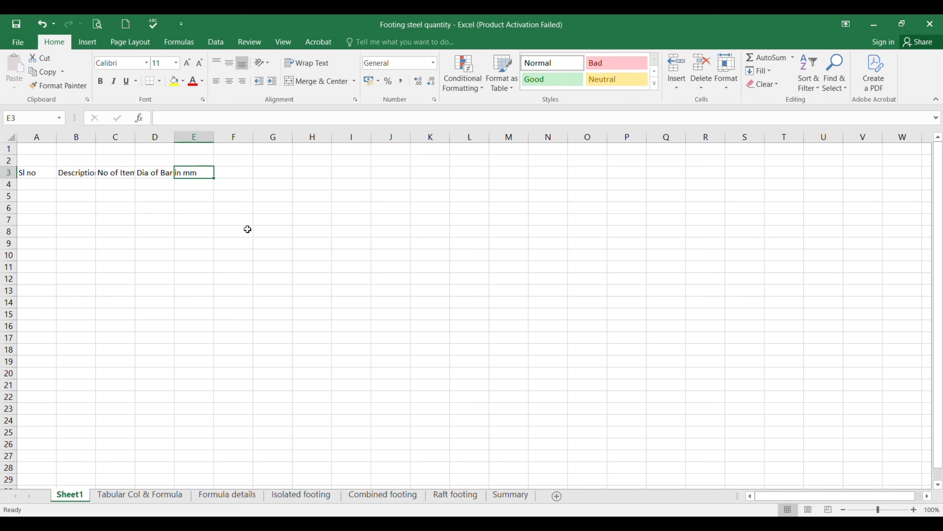
Enter the headings "Bar Shape" in E3 and "Shorter span / Longer Span Length in mm" in F3.
{"action": "type", "text": "Bar Shape"}
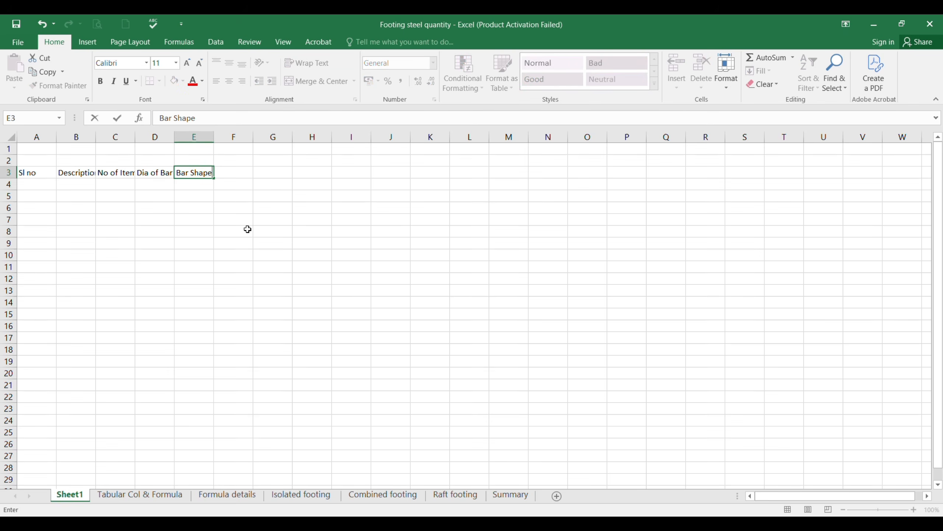
{"action": "key", "text": "Tab"}
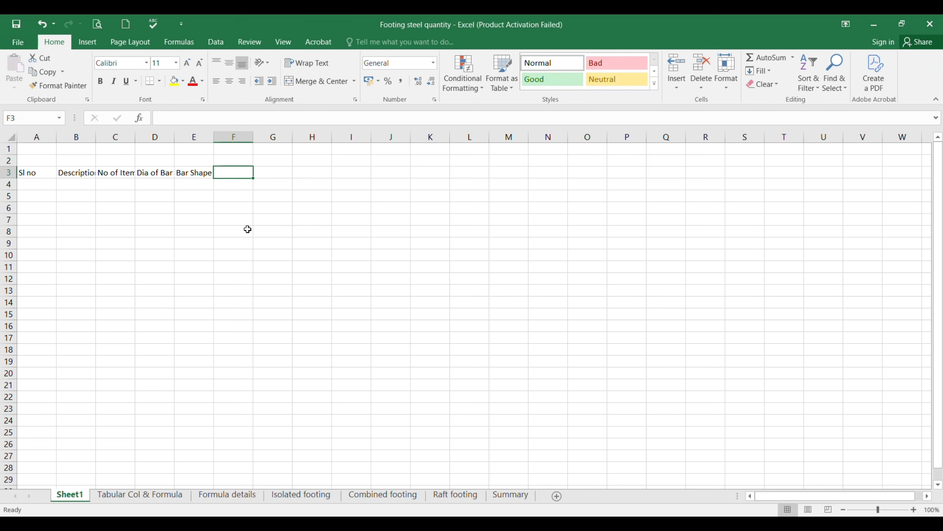
{"action": "type", "text": "Shorter s"}
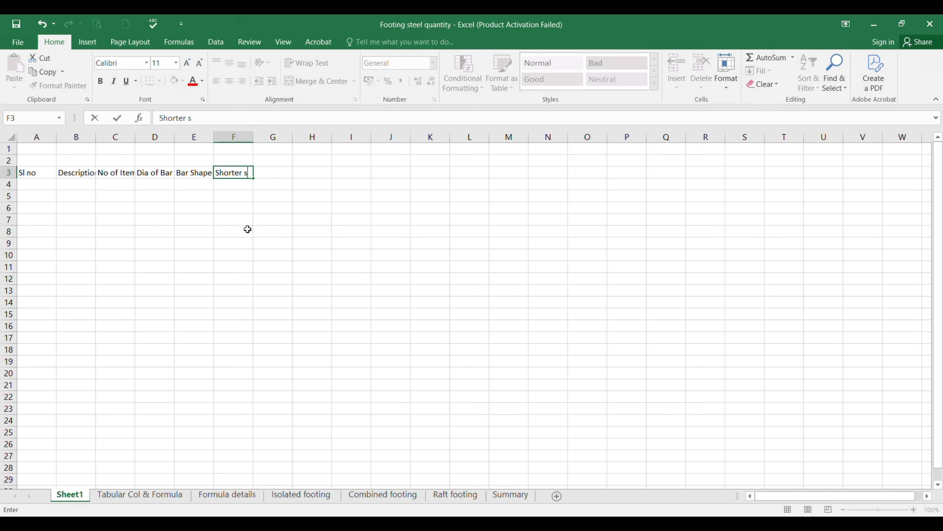
{"action": "type", "text": "pan / Longer Span Length "}
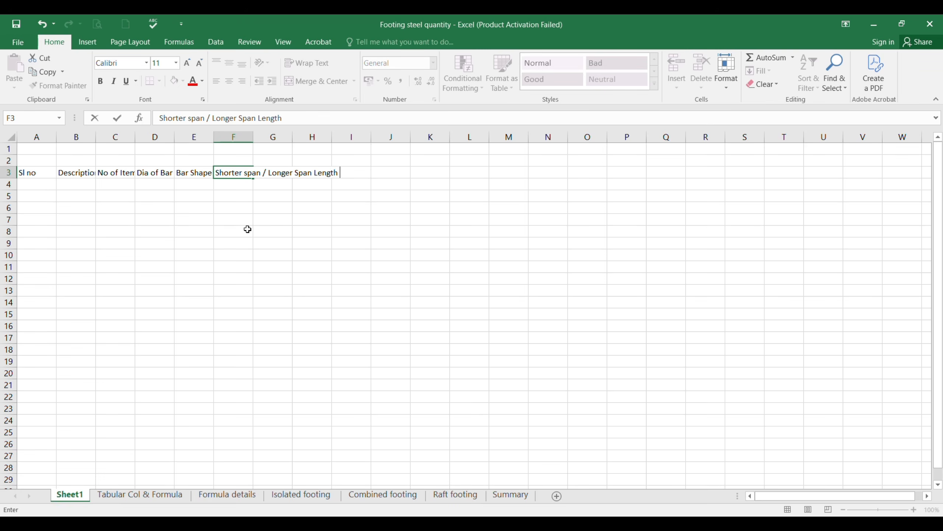
{"action": "type", "text": "in mm"}
{"action": "key", "text": "Tab"}
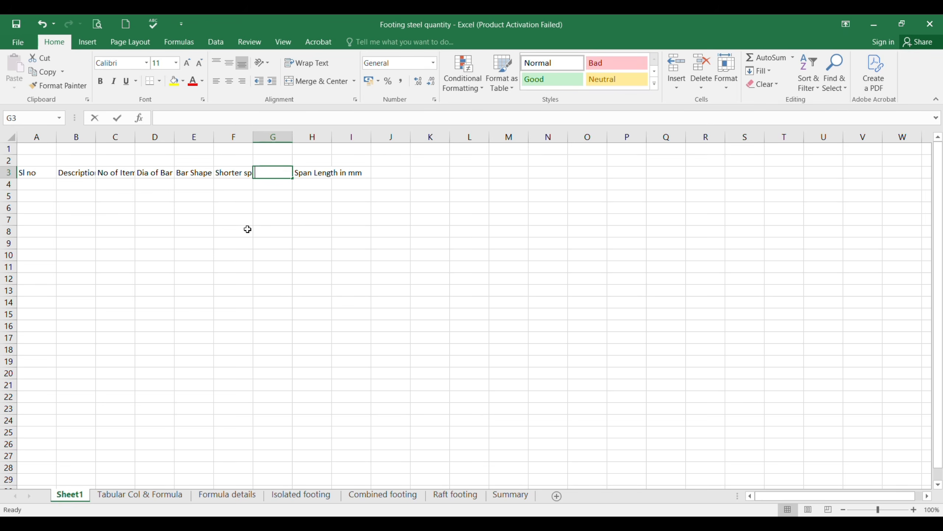
Enter the headings "Footing Depth in mm" in G3 and "Clear Cover in mm" in H3.
{"action": "type", "text": "Footing D"}
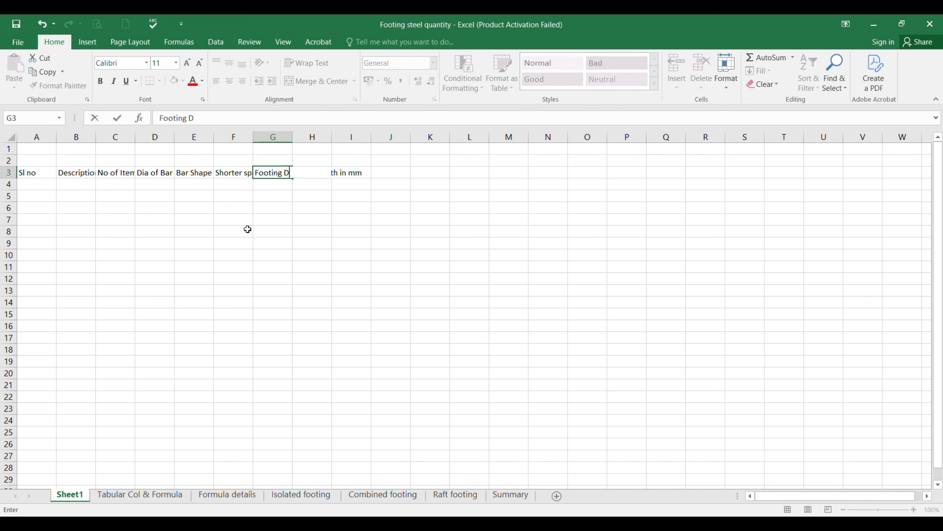
{"action": "type", "text": "epth in mm"}
{"action": "key", "text": "Tab"}
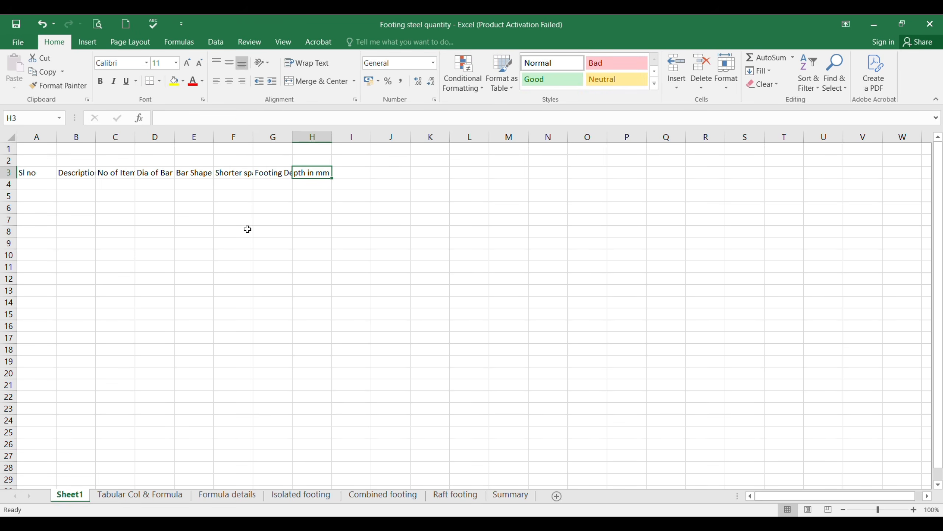
{"action": "type", "text": "Clea"}
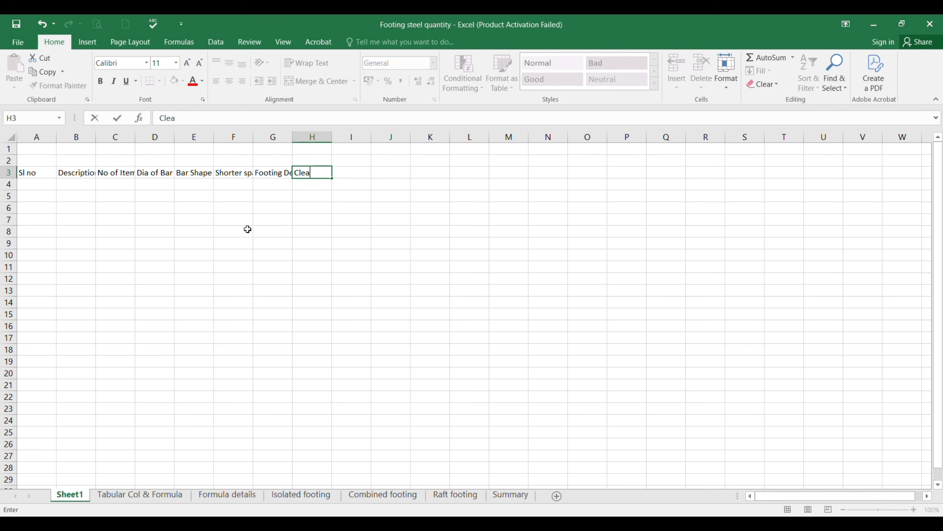
{"action": "type", "text": "r Cover in mm"}
{"action": "key", "text": "Tab"}
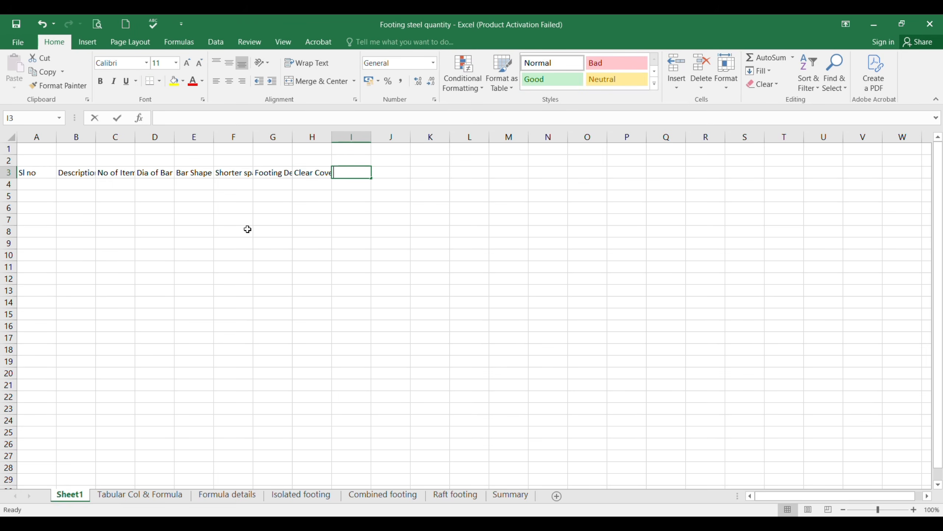
Enter the headings "Spacing in mm" in I3 and "No of 900 Bends" in J3.
{"action": "type", "text": "Spacing in"}
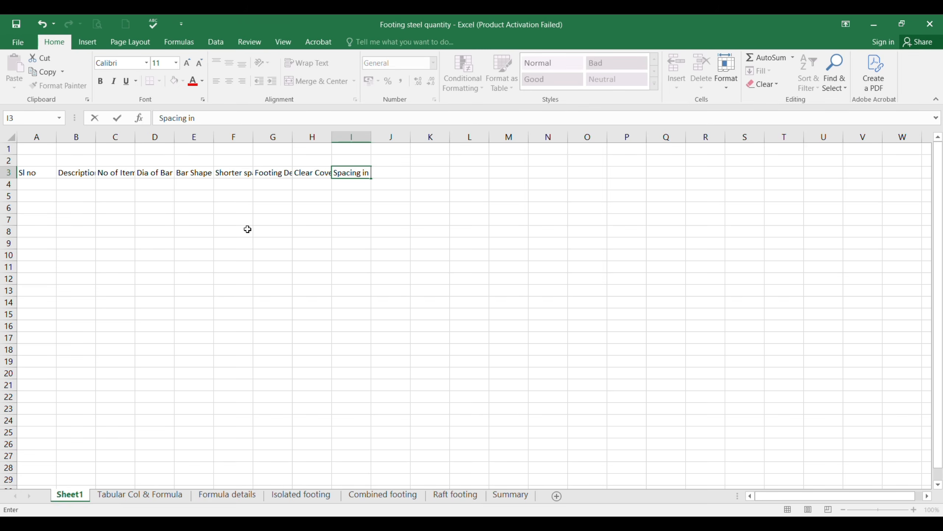
{"action": "type", "text": " mm"}
{"action": "key", "text": "Tab"}
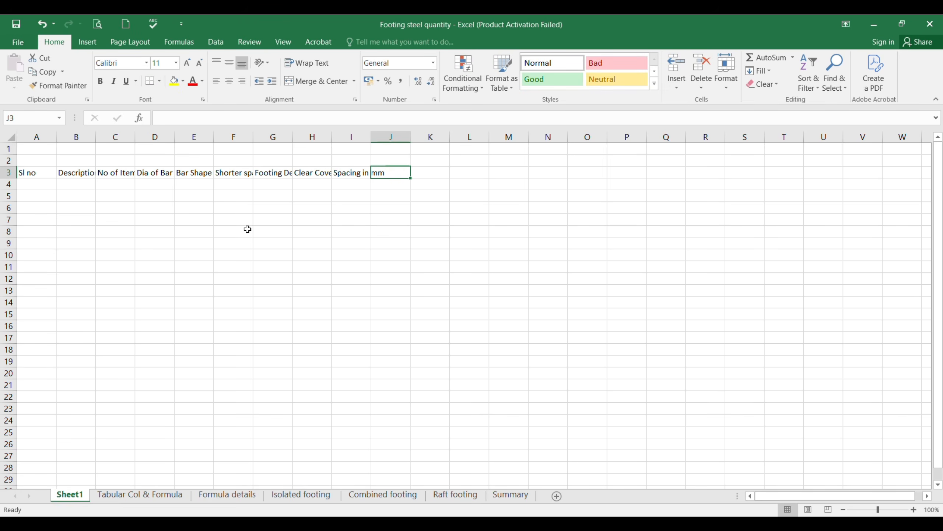
{"action": "type", "text": "No of 900"}
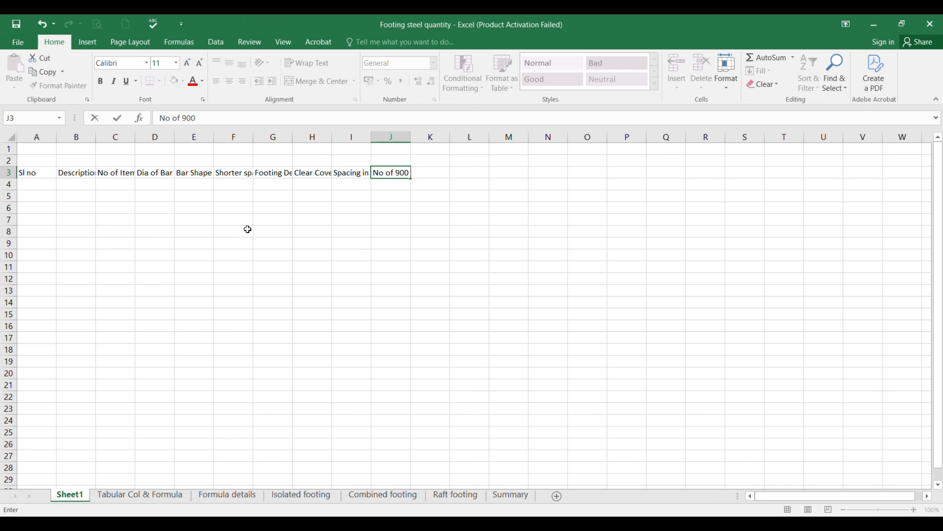
{"action": "type", "text": " Bends"}
{"action": "key", "text": "Tab"}
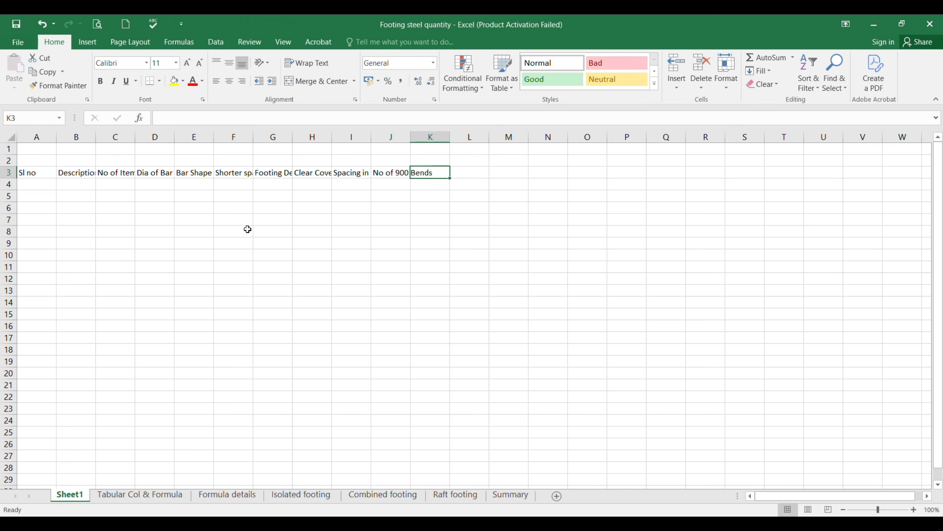
Enter the headings "Ancharage length in mm" in K3 and "No of Bars" in L3.
{"action": "type", "text": "A"}
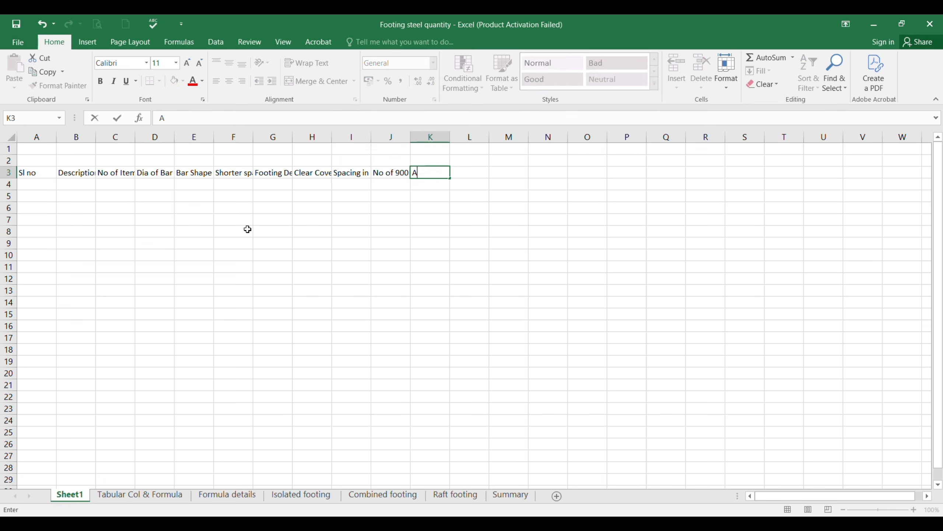
{"action": "type", "text": "ncharage length in mm"}
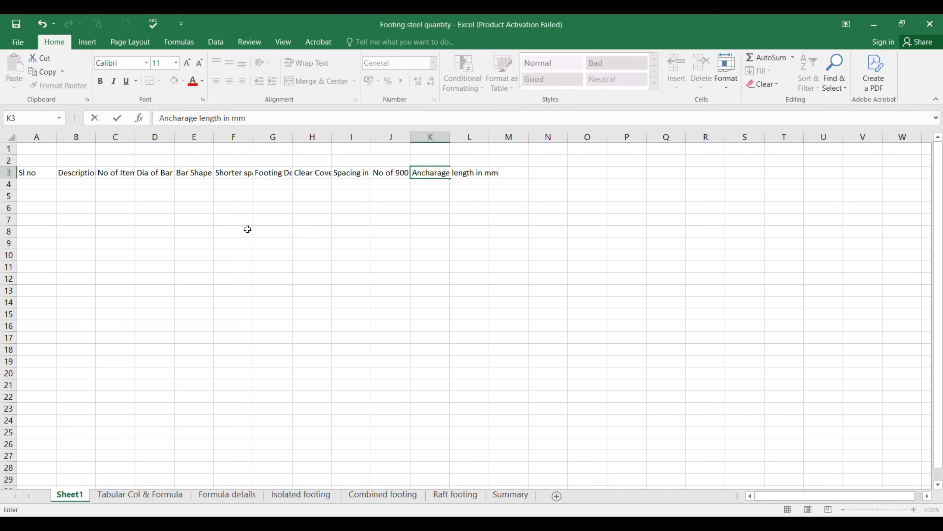
{"action": "key", "text": "Tab"}
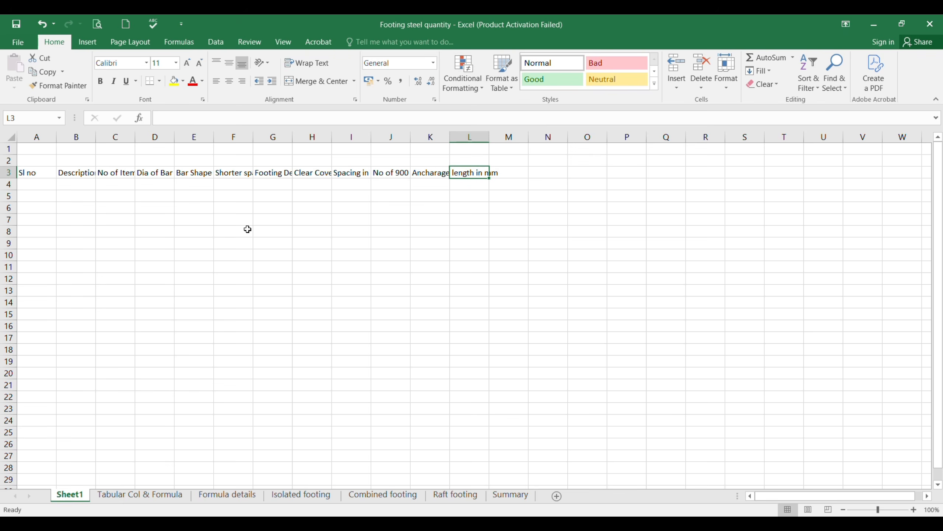
{"action": "type", "text": "No of Bars"}
{"action": "key", "text": "Tab"}
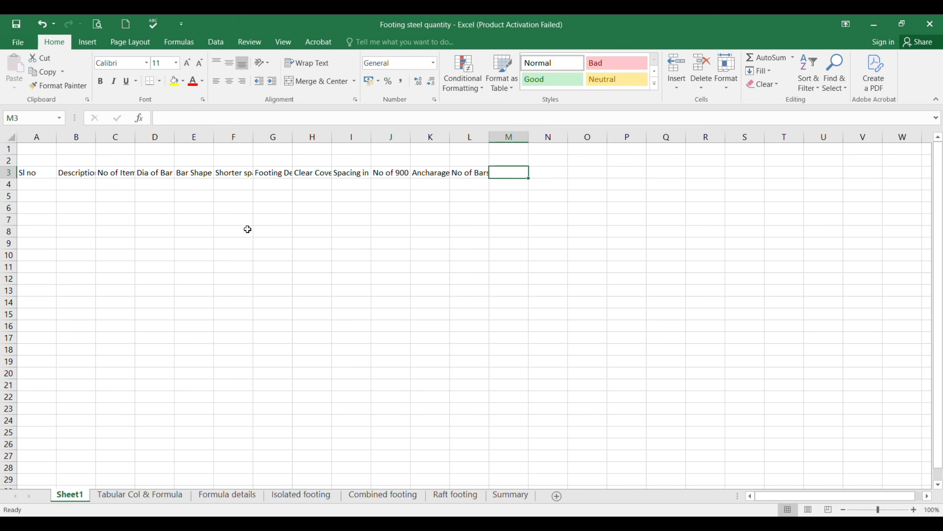
Enter the headings "Bend Deduction" in M3 and "Cutting length in mm" in N3.
{"action": "key", "text": "F2"}
{"action": "type", "text": "Bend Deduction"}
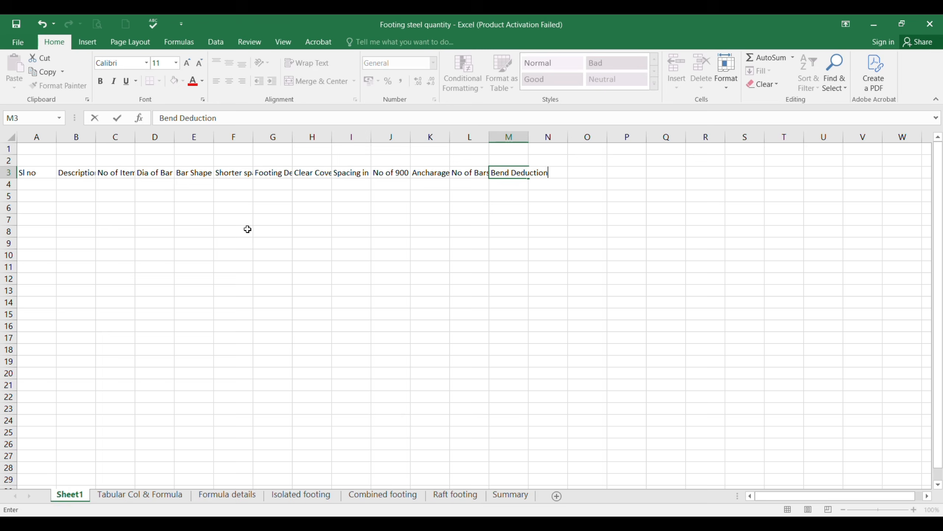
{"action": "key", "text": "Tab"}
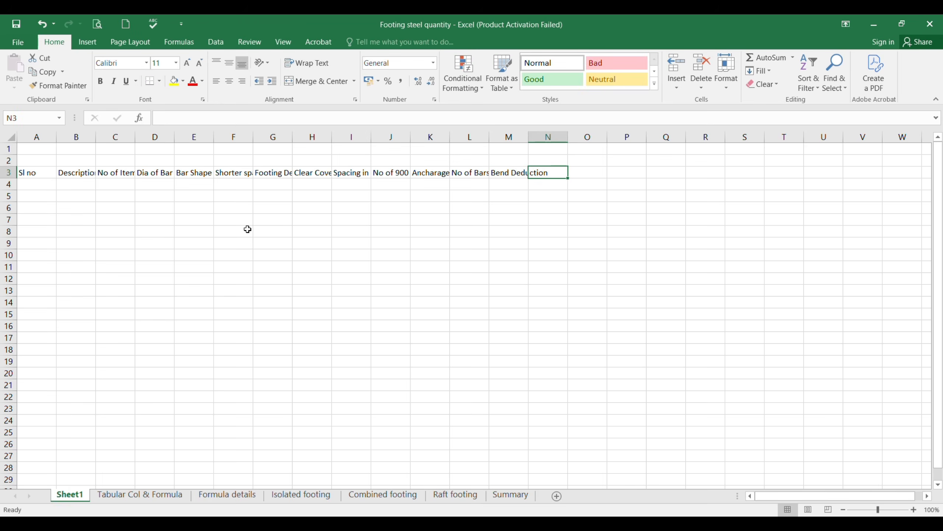
{"action": "type", "text": "Cu"}
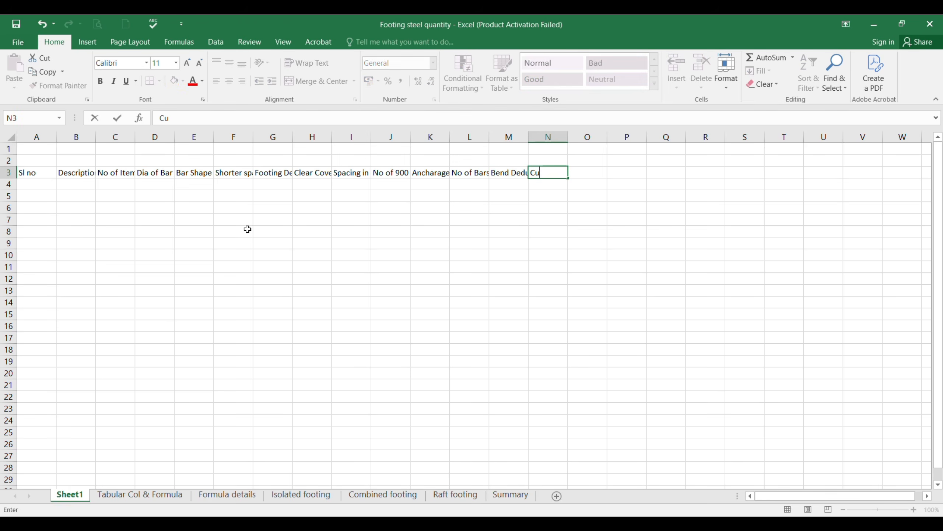
{"action": "type", "text": "tting length in mm"}
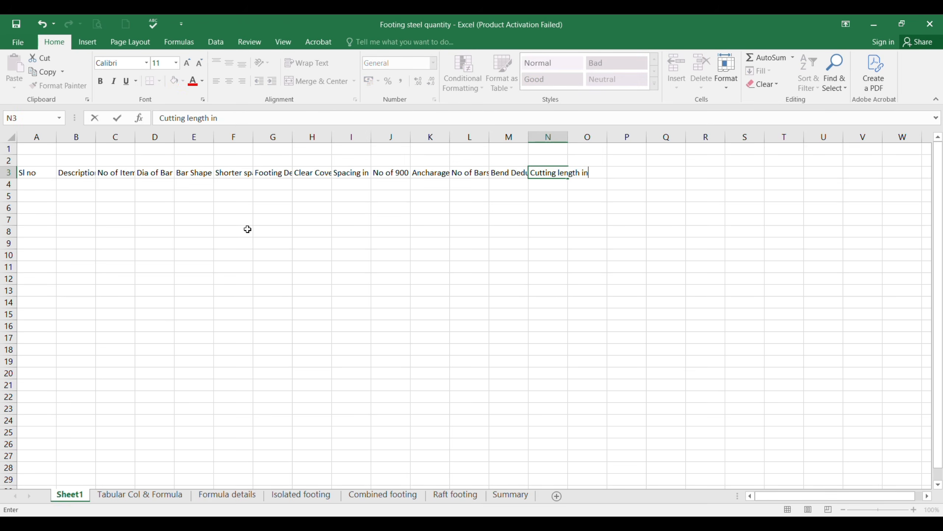
{"action": "key", "text": "Tab"}
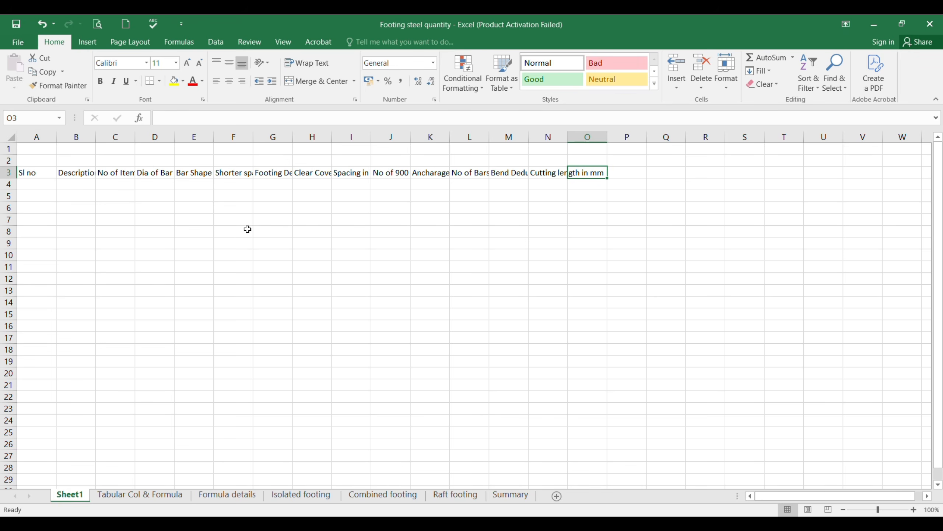
Enter the headings "Total Length in mt" in O3 and "Unit Weight in Kg/mt" in P3.
{"action": "type", "text": "Total Len"}
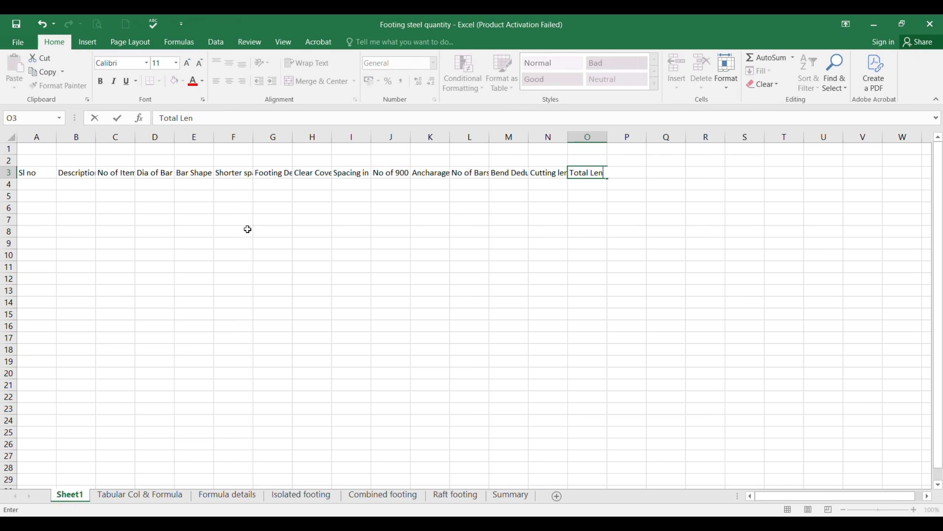
{"action": "type", "text": "gth in mt"}
{"action": "key", "text": "Tab"}
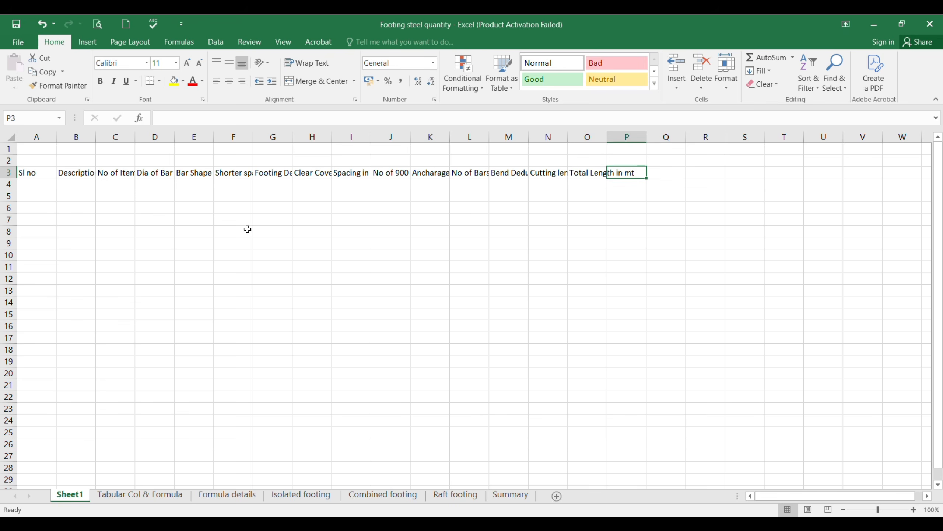
{"action": "type", "text": "Unit Wei"}
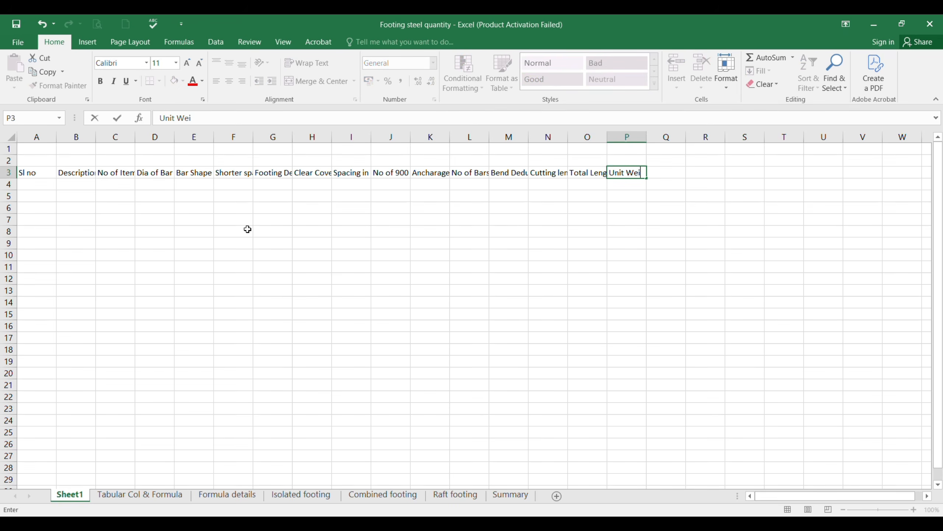
{"action": "type", "text": "ght in Kg"}
{"action": "key", "text": "BackSpace"}
{"action": "type", "text": "/mt"}
{"action": "key", "text": "Tab"}
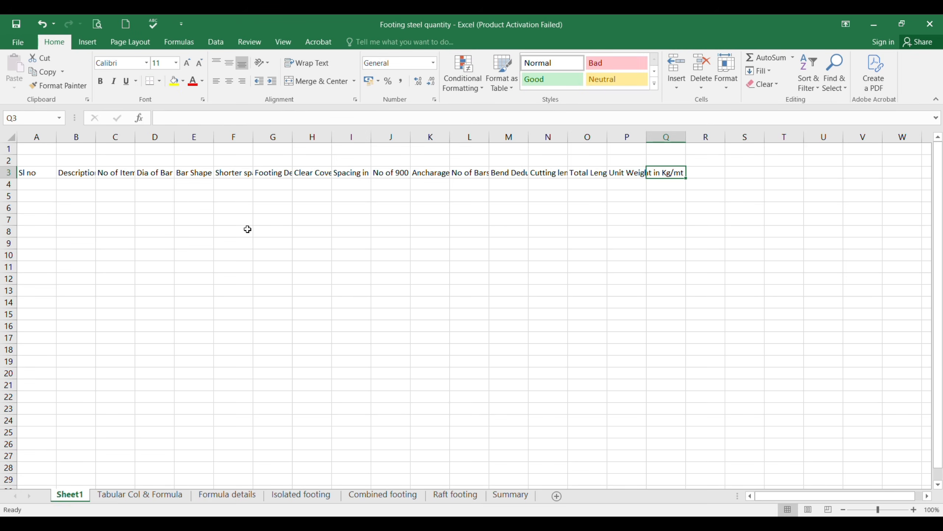
Enter the headings "Total Weight in Kg" in Q3 and "Tota weight dia wise in Kg" in R3.
{"action": "type", "text": "Total Weight in Kg"}
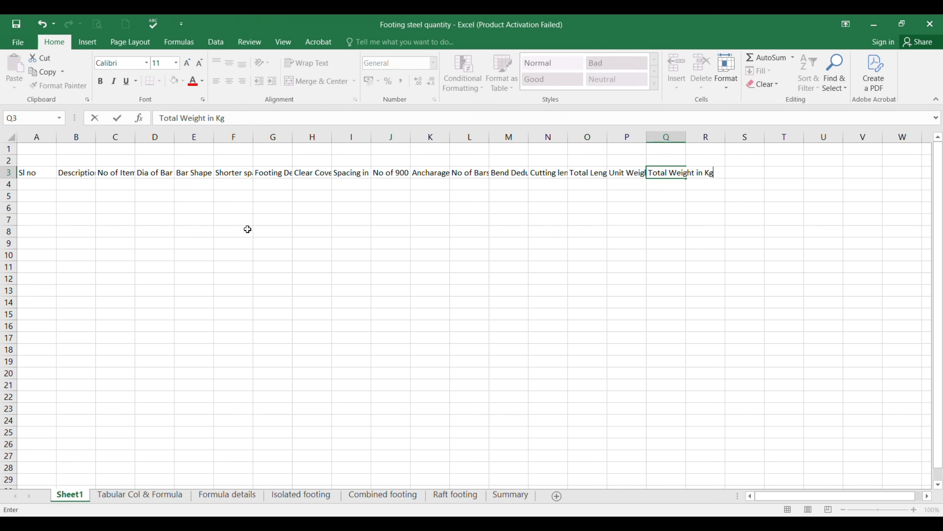
{"action": "key", "text": "Tab"}
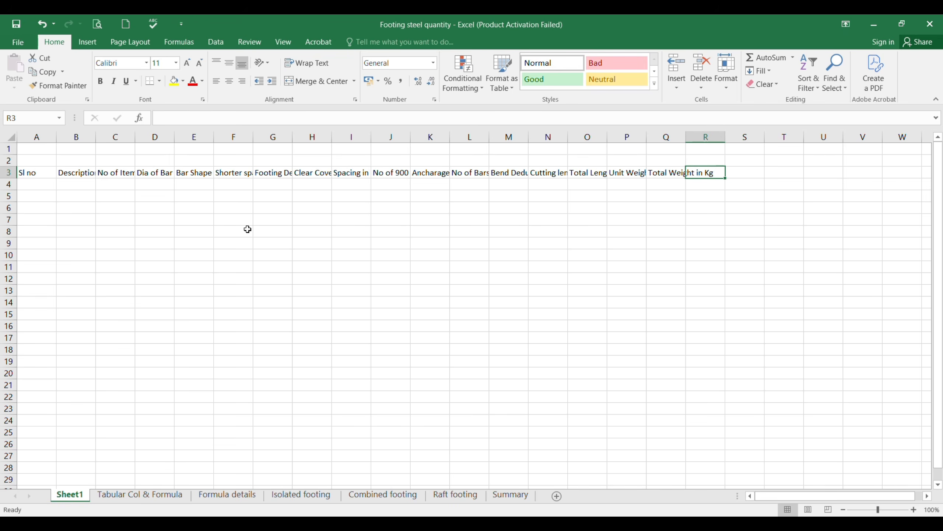
{"action": "type", "text": "Tota weight "}
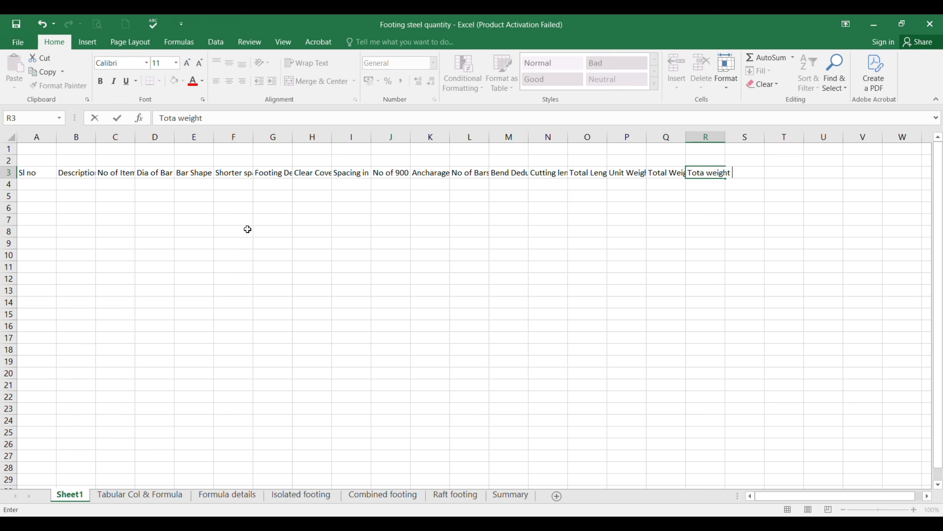
{"action": "type", "text": "dia wise in Kg"}
{"action": "key", "text": "Return"}
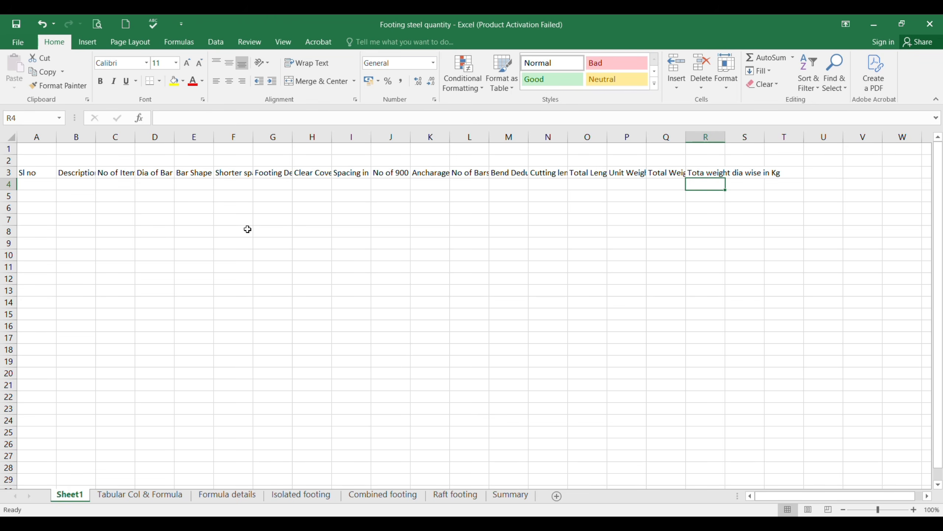
Enter the bar diameter subheadings 8 mm, 10 mm, 12 mm and 16 mm in cells R4 to U4.
{"action": "type", "text": "8 mm"}
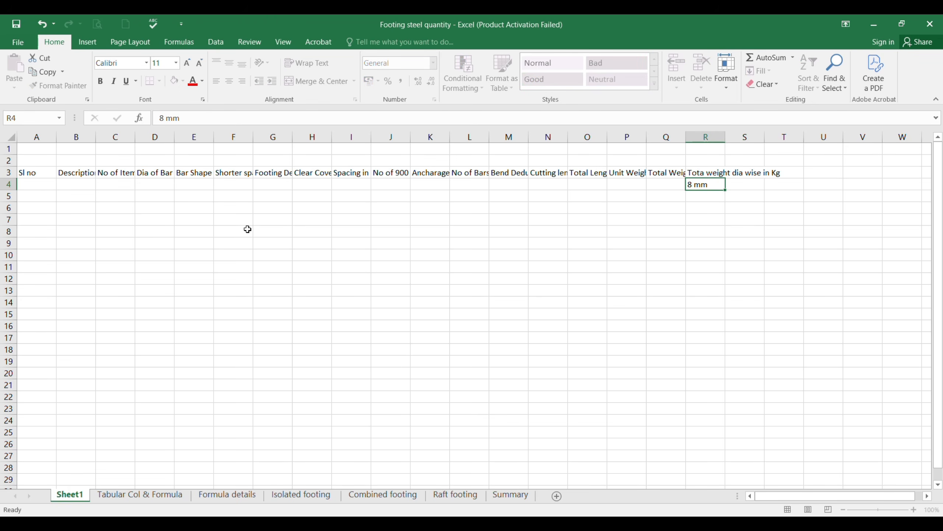
{"action": "key", "text": "Right"}
{"action": "type", "text": "10 mm"}
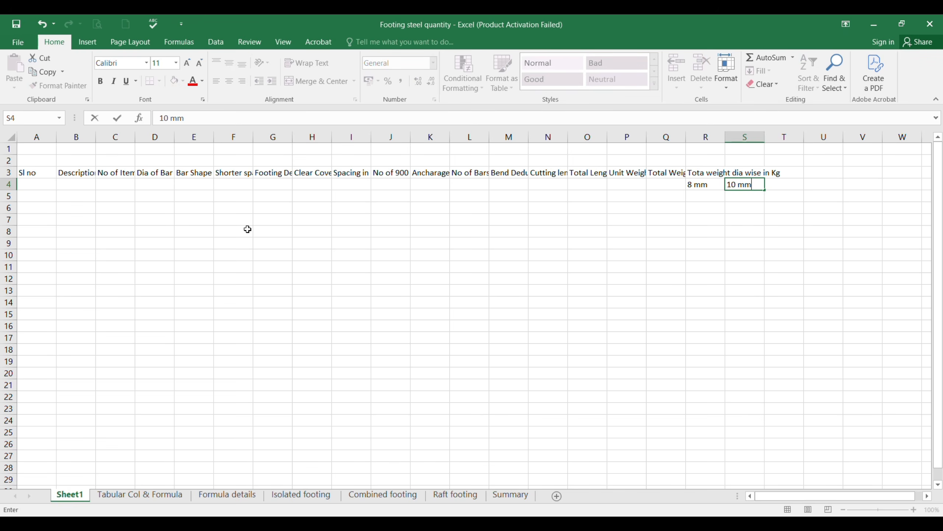
{"action": "key", "text": "Right"}
{"action": "type", "text": "12."}
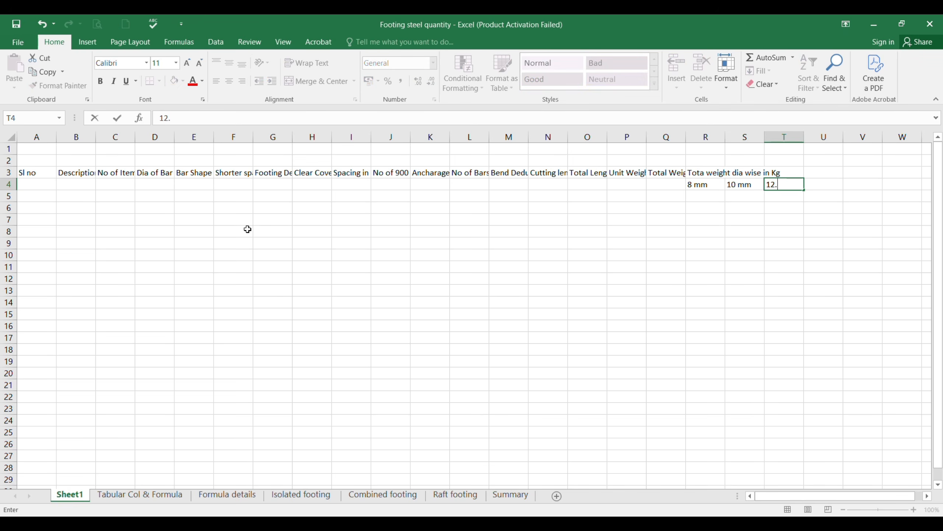
{"action": "key", "text": "BackSpace"}
{"action": "type", "text": "mm"}
{"action": "key", "text": "Right"}
{"action": "type", "text": "16 mm"}
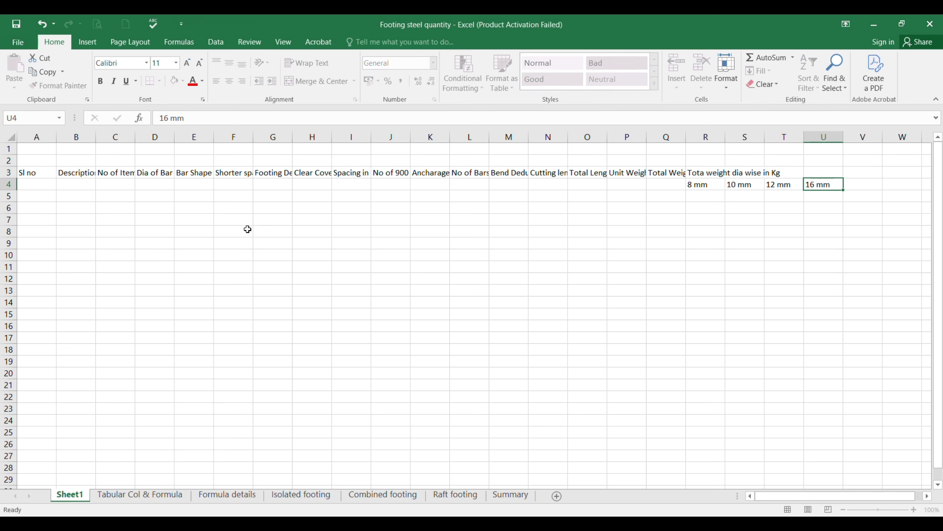
Enter the remaining diameter subheadings 20 mm, 25 mm and 32 mm in cells V4 to X4.
{"action": "key", "text": "Right"}
{"action": "type", "text": "20"}
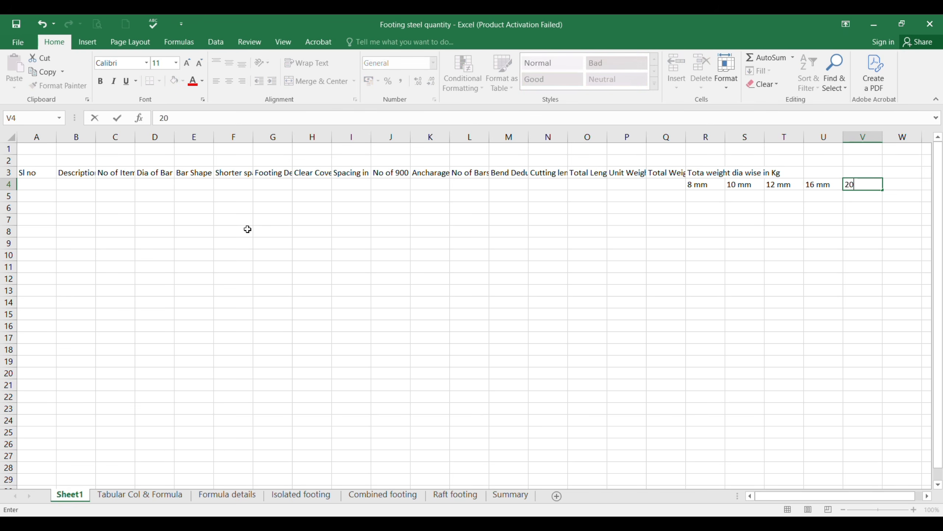
{"action": "type", "text": " mm"}
{"action": "key", "text": "Right"}
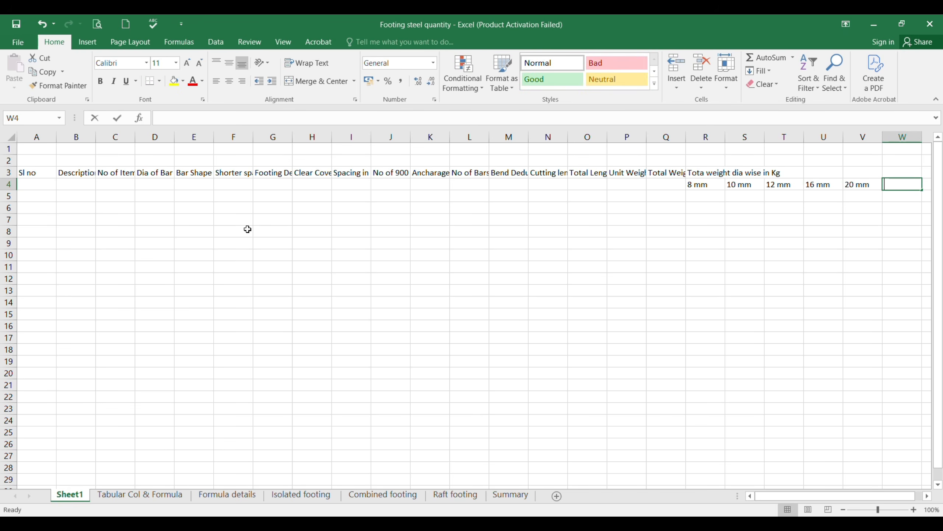
{"action": "type", "text": "25 ."}
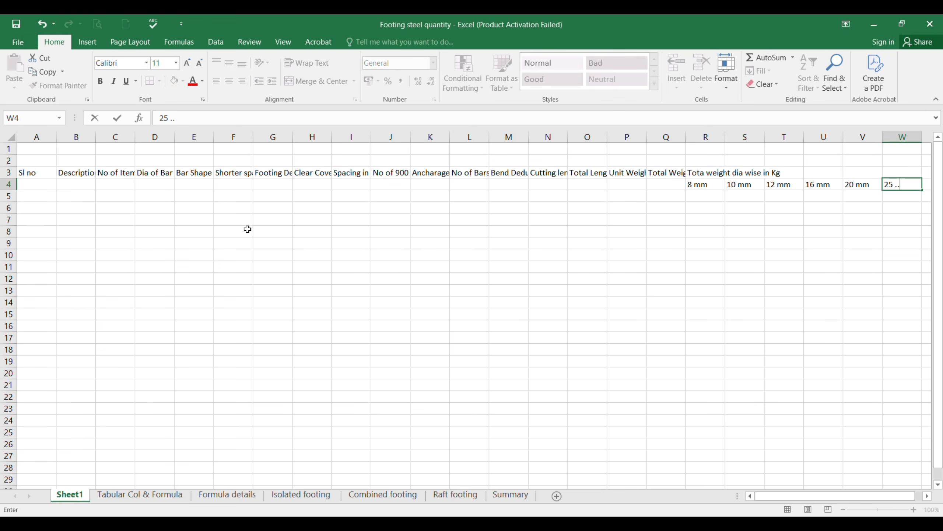
{"action": "key", "text": "BackSpace"}
{"action": "type", "text": "mm"}
{"action": "key", "text": "Right"}
{"action": "type", "text": "32 mm"}
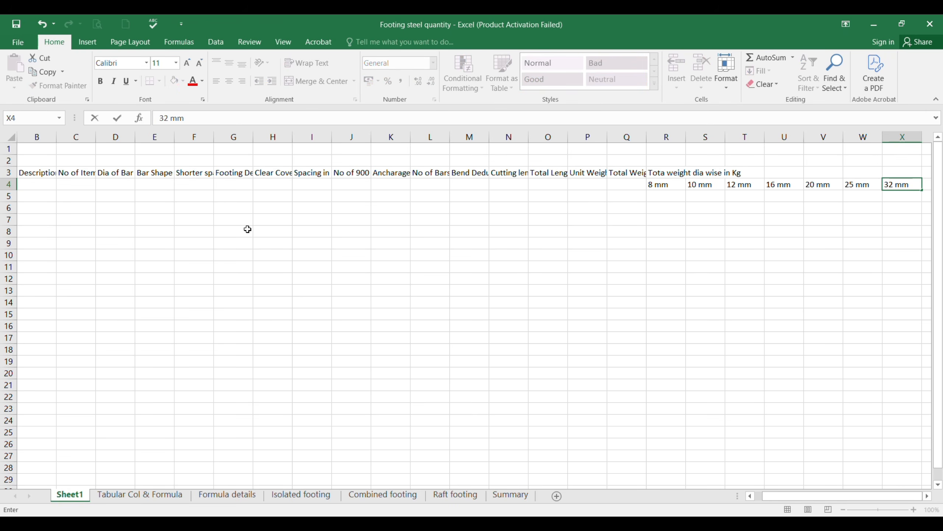
{"action": "key", "text": "Return"}
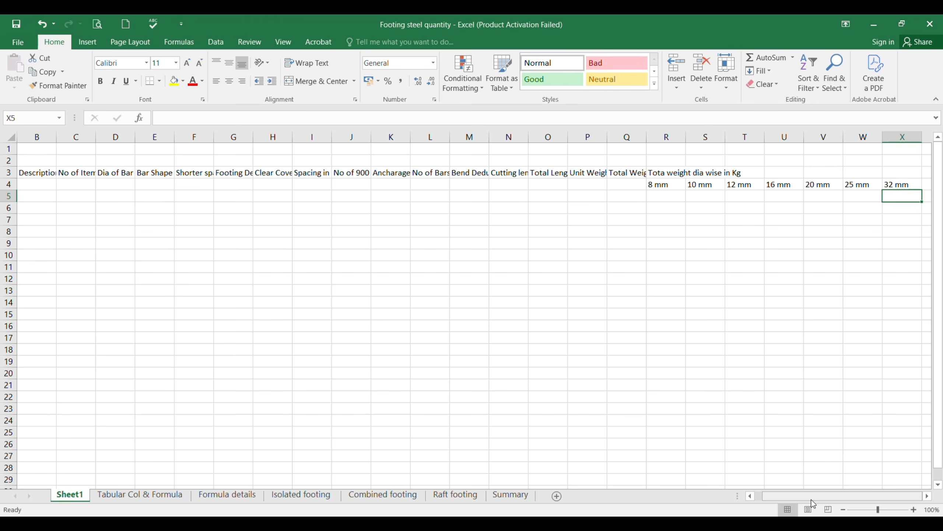
Examine the formatted table layout on the Tabular Col & Formula sheet, and return to heading cell R3 on Sheet1.
{"action": "left_click_drag", "start_coordinate": [798, 497], "coordinate": [784, 497]}
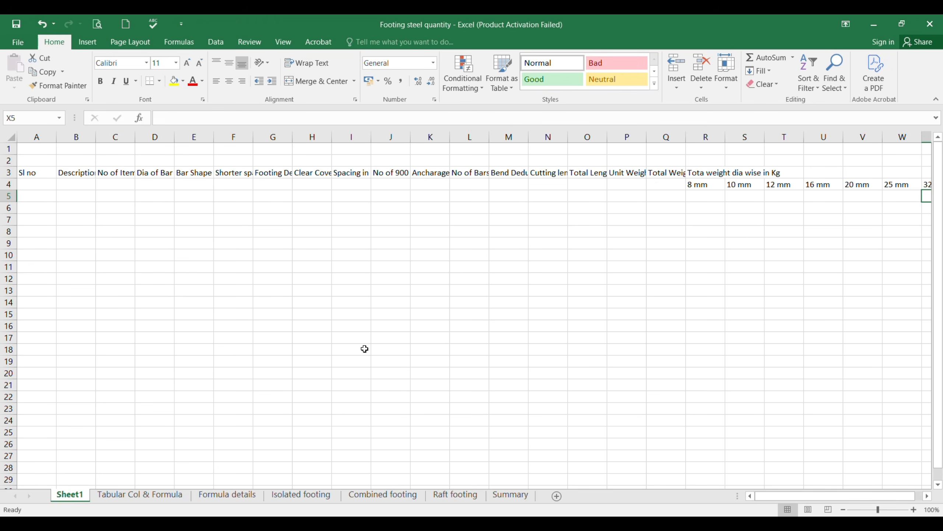
{"action": "left_click", "coordinate": [135, 494]}
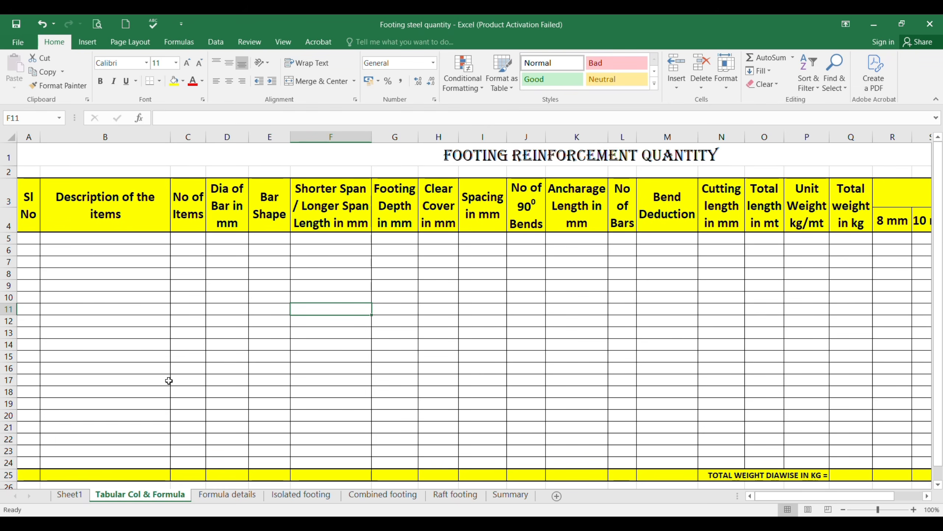
{"action": "left_click", "coordinate": [74, 494]}
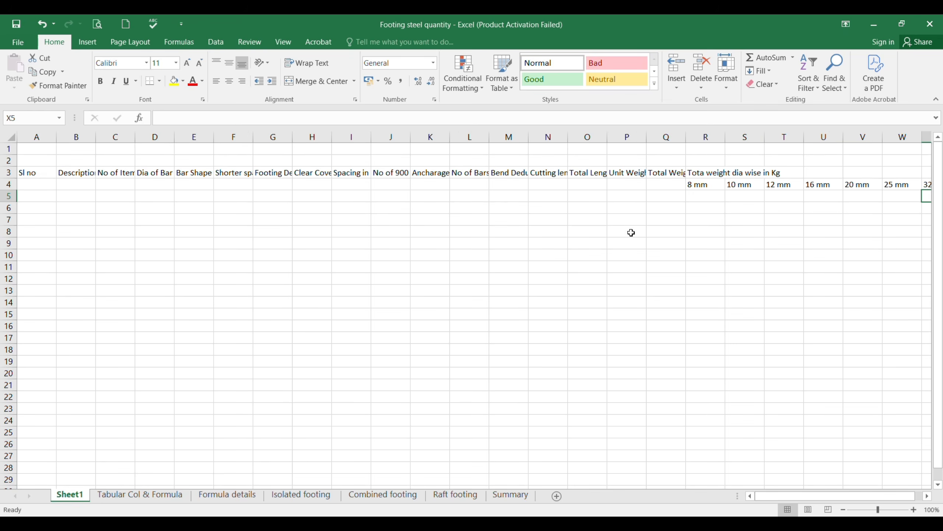
{"action": "left_click", "coordinate": [679, 255]}
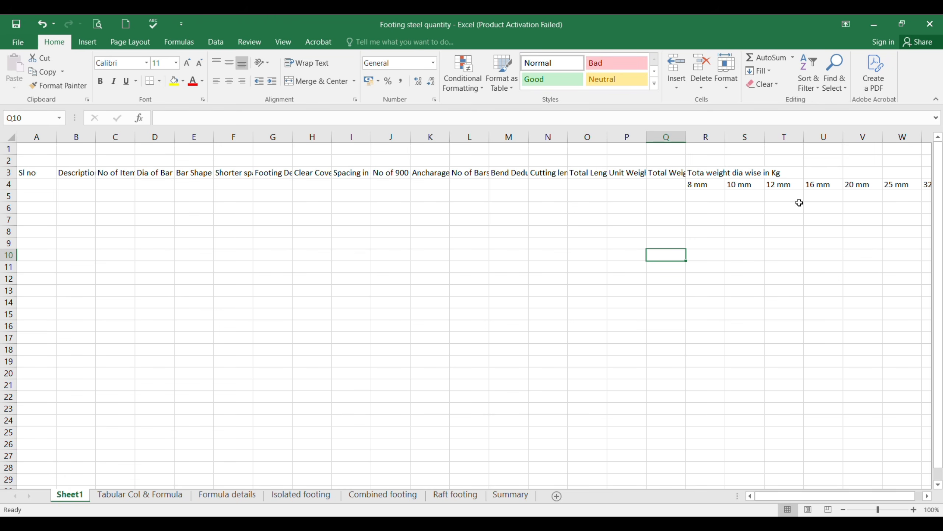
{"action": "left_click", "coordinate": [704, 172]}
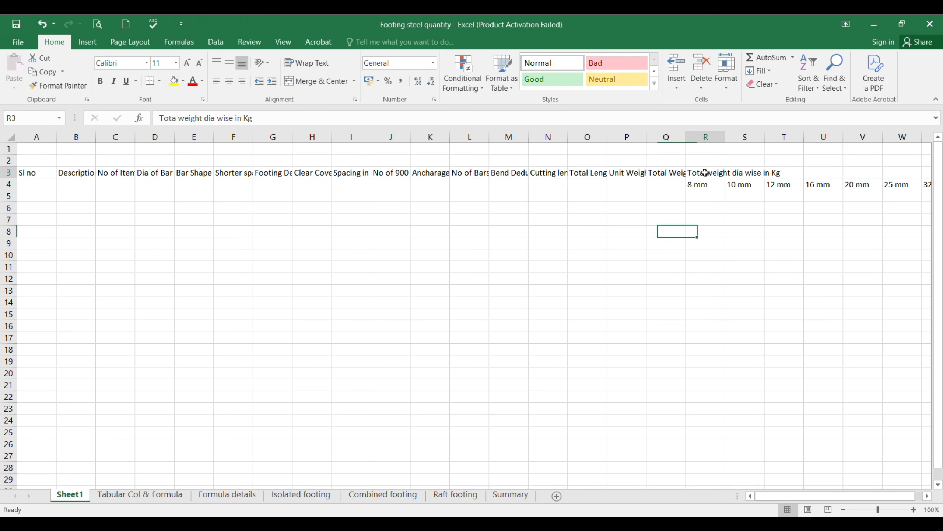
Merge and center the heading "Tota weight dia wise in Kg" across cells R3 to X3.
{"action": "left_click_drag", "start_coordinate": [702, 170], "coordinate": [849, 171]}
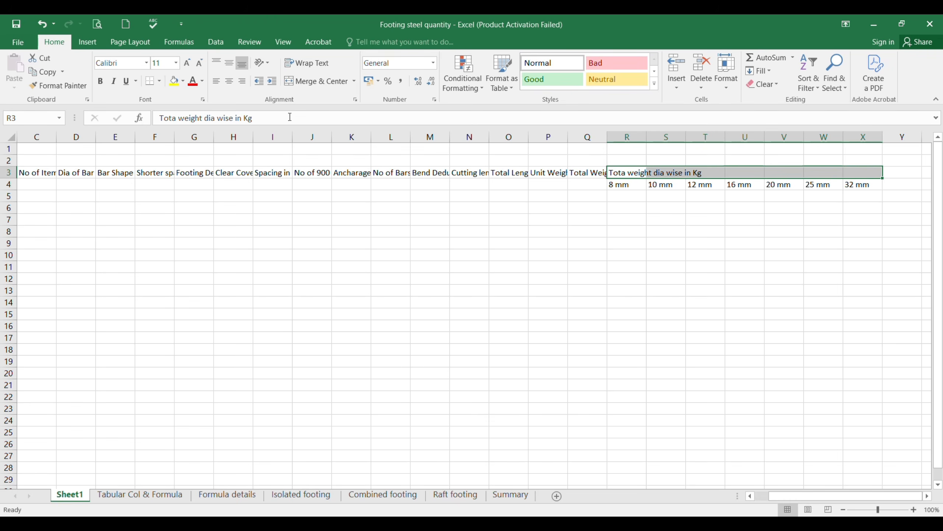
{"action": "left_click", "coordinate": [313, 84]}
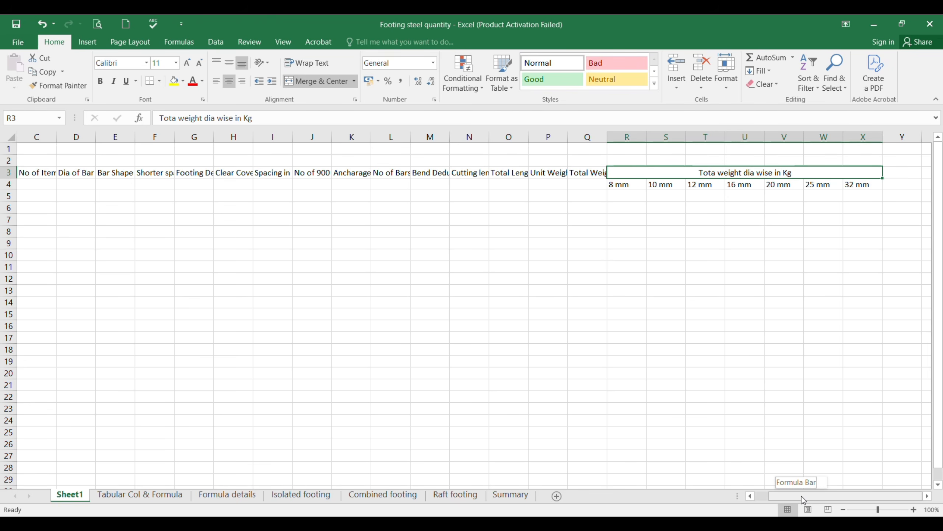
{"action": "scroll", "coordinate": [802, 496], "scroll_direction": "left", "scroll_amount": 1}
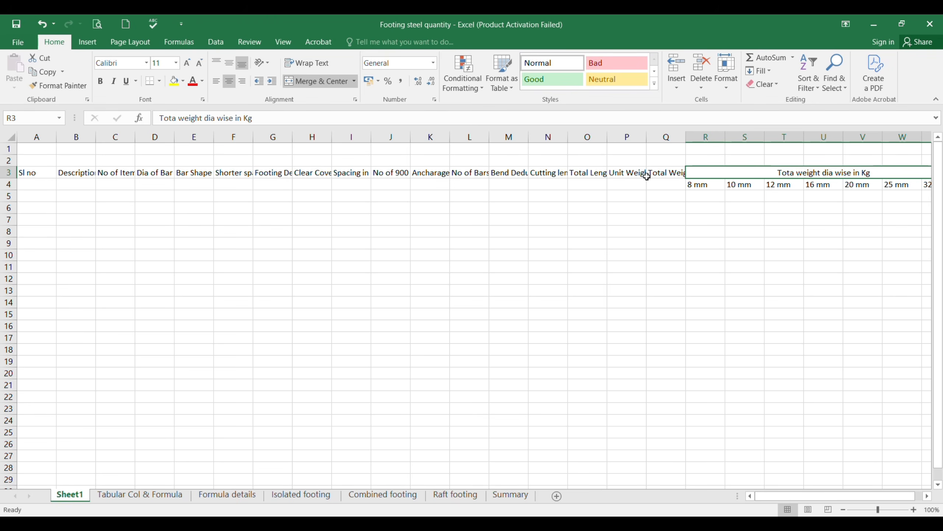
Merge and center the "Sl no" heading over A3:A4 and align it to the vertical middle.
{"action": "left_click_drag", "start_coordinate": [42, 174], "coordinate": [42, 179]}
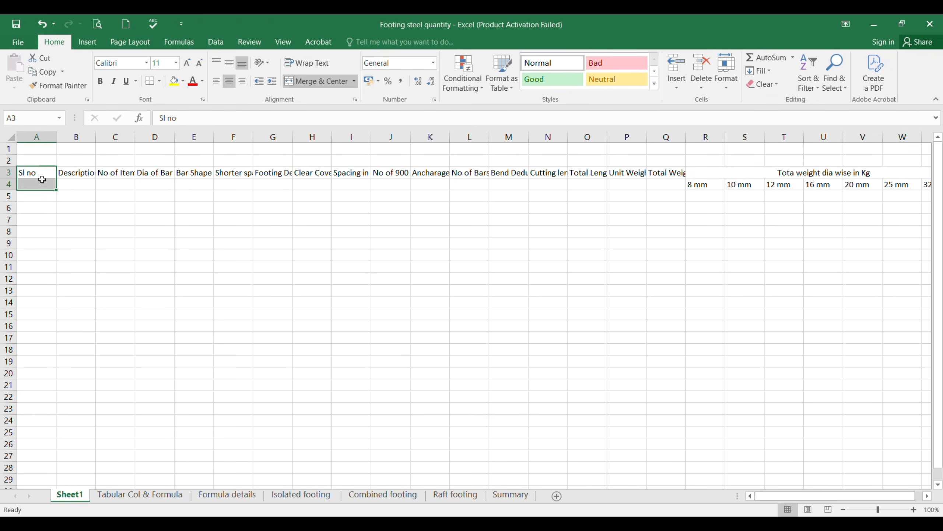
{"action": "left_click", "coordinate": [317, 85]}
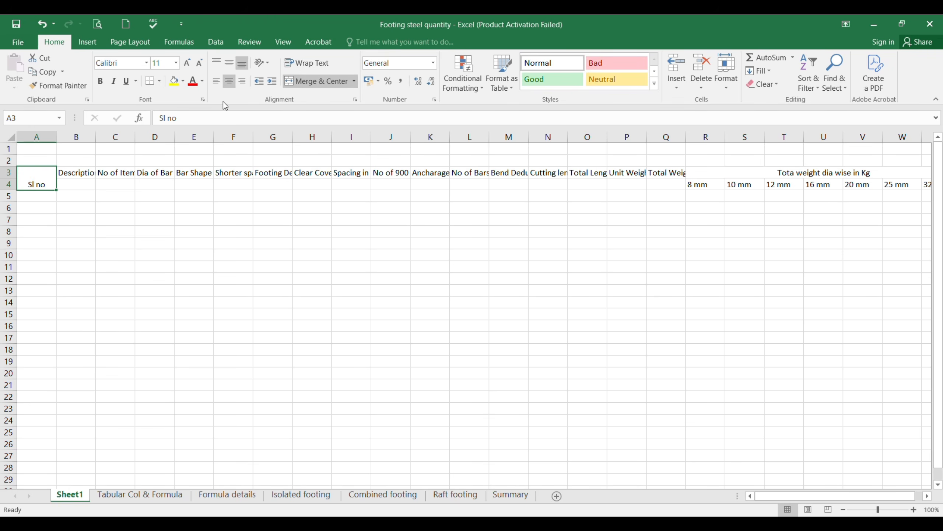
{"action": "left_click", "coordinate": [229, 66]}
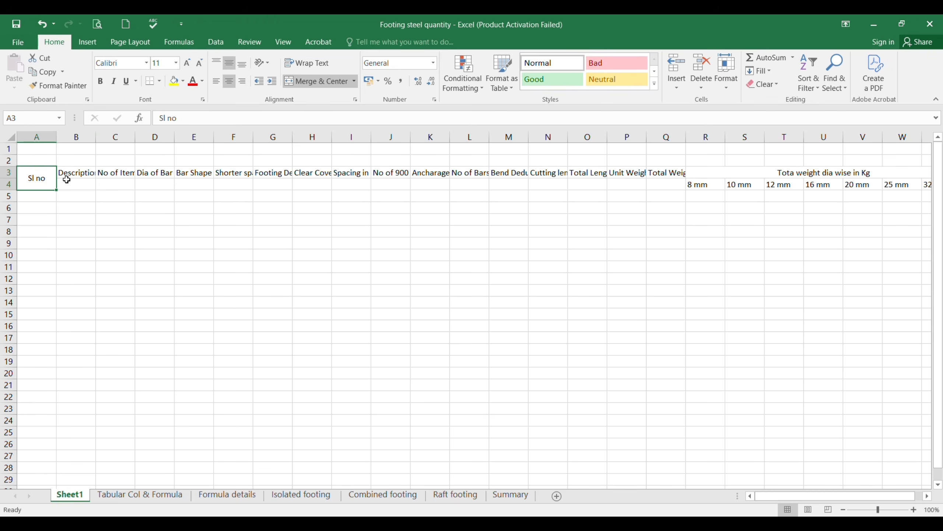
Merge, center and middle-align the "Description of the items" heading over B3:B4, and copy its formatting to the headings in C3:Q4.
{"action": "left_click", "coordinate": [66, 172]}
{"action": "left_click_drag", "start_coordinate": [66, 171], "coordinate": [72, 182]}
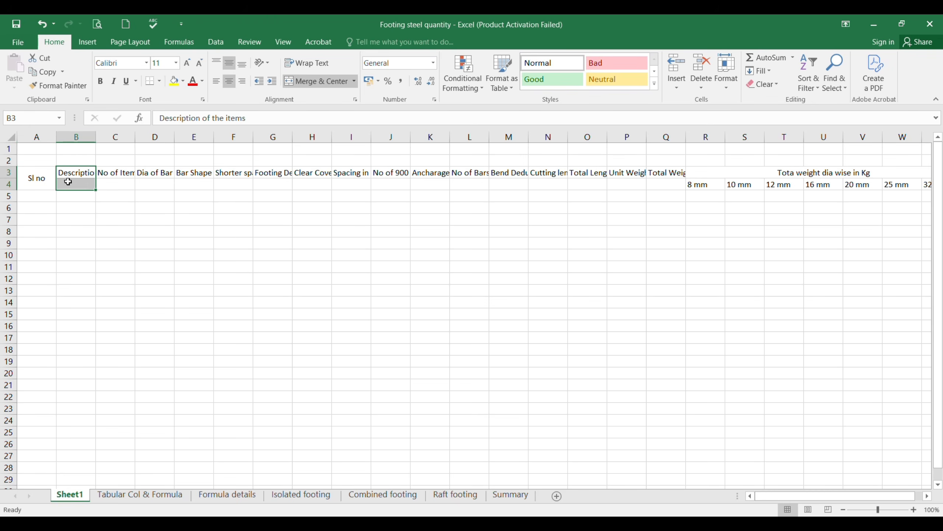
{"action": "left_click", "coordinate": [307, 82]}
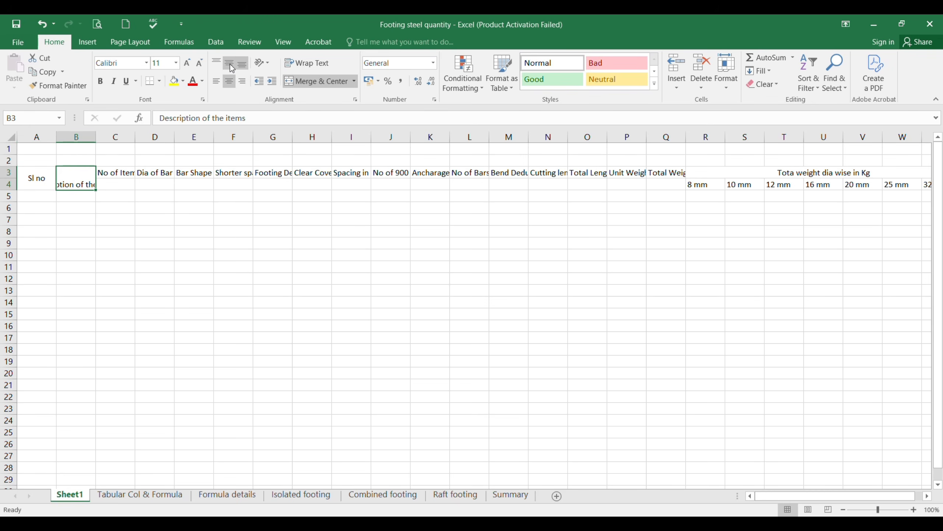
{"action": "left_click", "coordinate": [230, 65]}
{"action": "left_click", "coordinate": [55, 84]}
{"action": "mouse_move", "coordinate": [126, 172]}
{"action": "left_mouse_down"}
{"action": "mouse_move", "coordinate": [666, 169]}
{"action": "mouse_move", "coordinate": [664, 180]}
{"action": "left_mouse_up"}
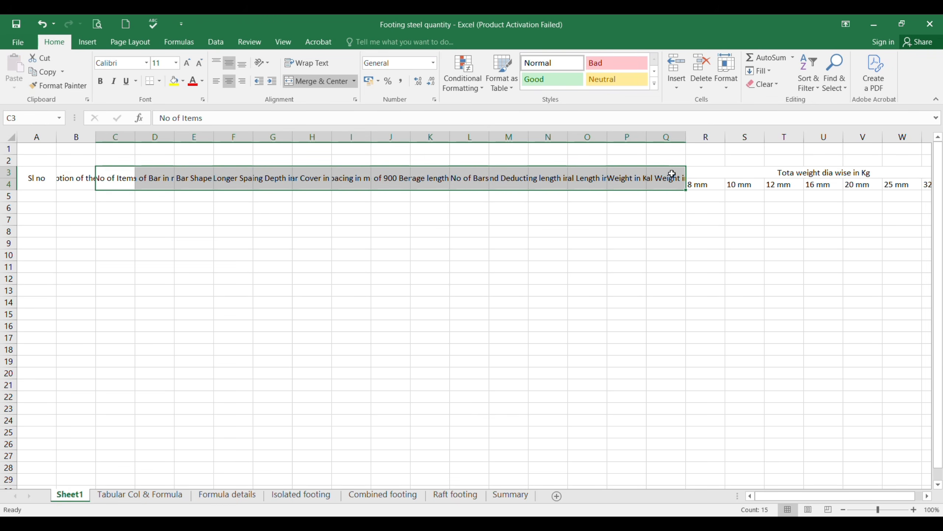
Turn on text wrapping for all the merged headings in A3:Q4.
{"action": "left_click", "coordinate": [32, 174]}
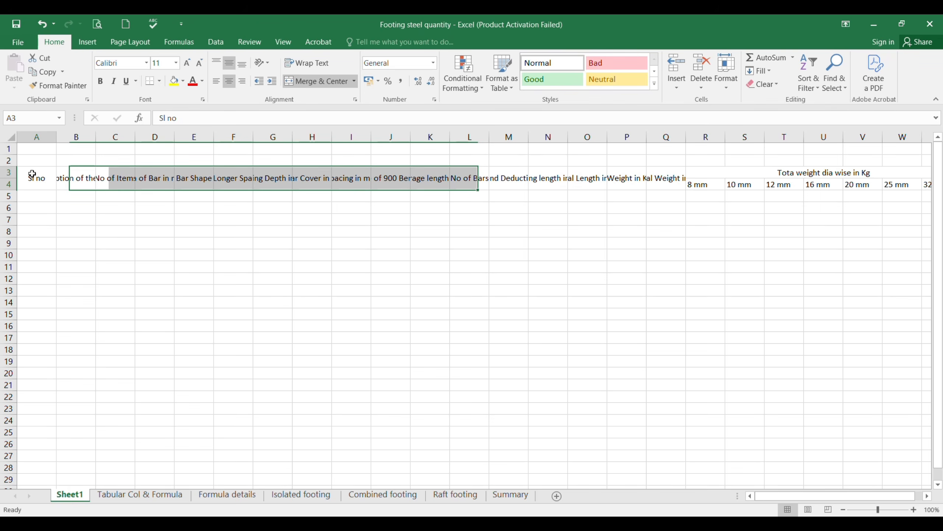
{"action": "left_click_drag", "start_coordinate": [32, 174], "coordinate": [680, 184]}
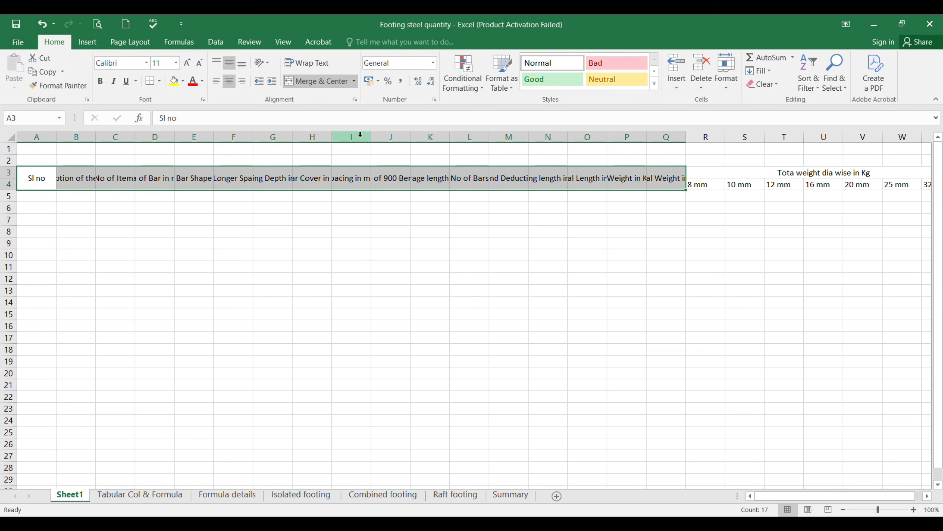
{"action": "left_click", "coordinate": [304, 65]}
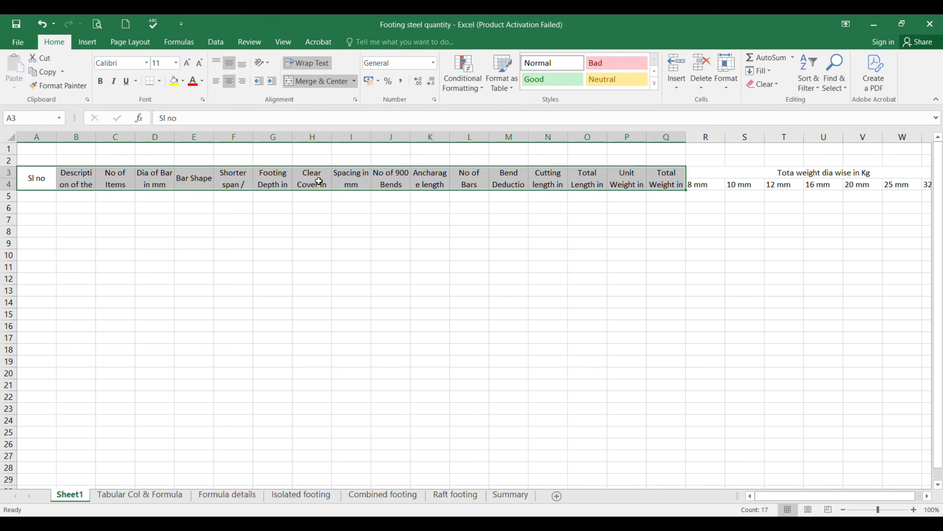
{"action": "left_click", "coordinate": [407, 217]}
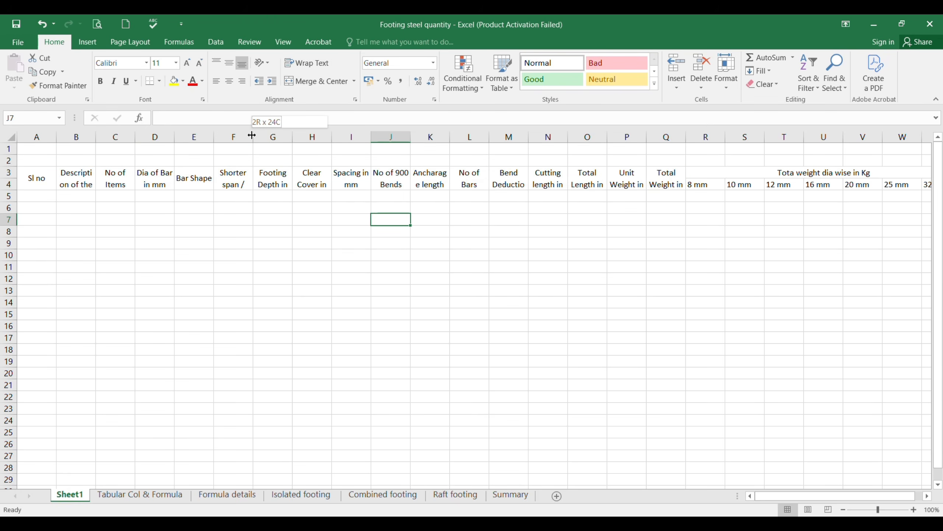
Widen columns F and K to suit their wrapped headings and narrow column I slightly.
{"action": "left_click_drag", "start_coordinate": [252, 136], "coordinate": [268, 136]}
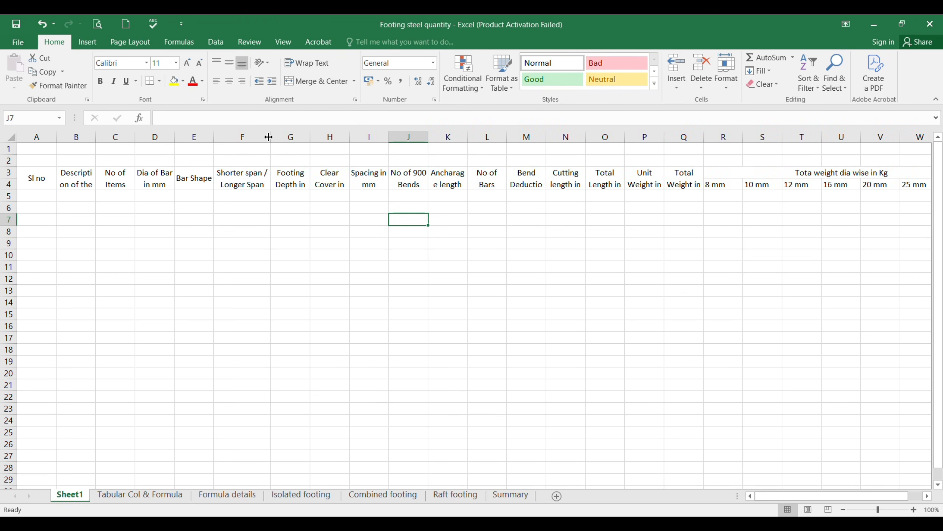
{"action": "left_click", "coordinate": [190, 181]}
{"action": "left_click", "coordinate": [160, 175]}
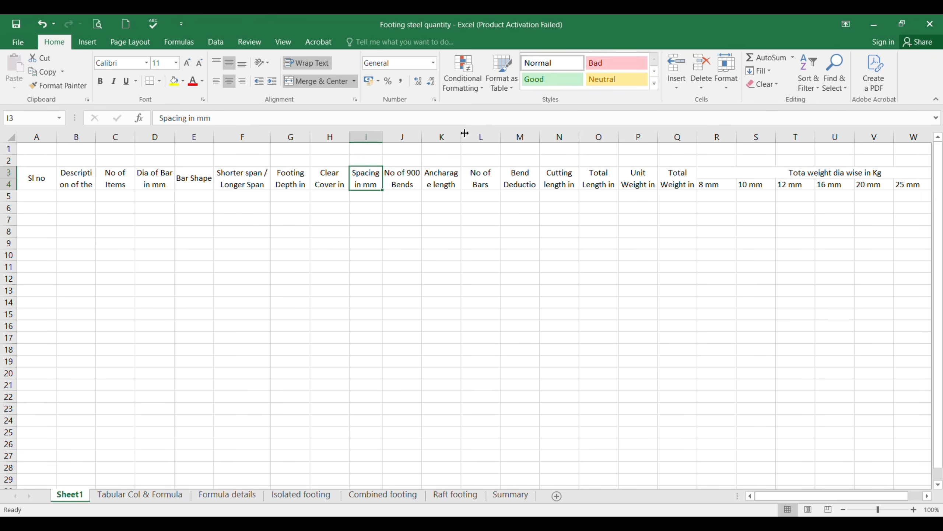
{"action": "left_click_drag", "start_coordinate": [465, 133], "coordinate": [468, 133]}
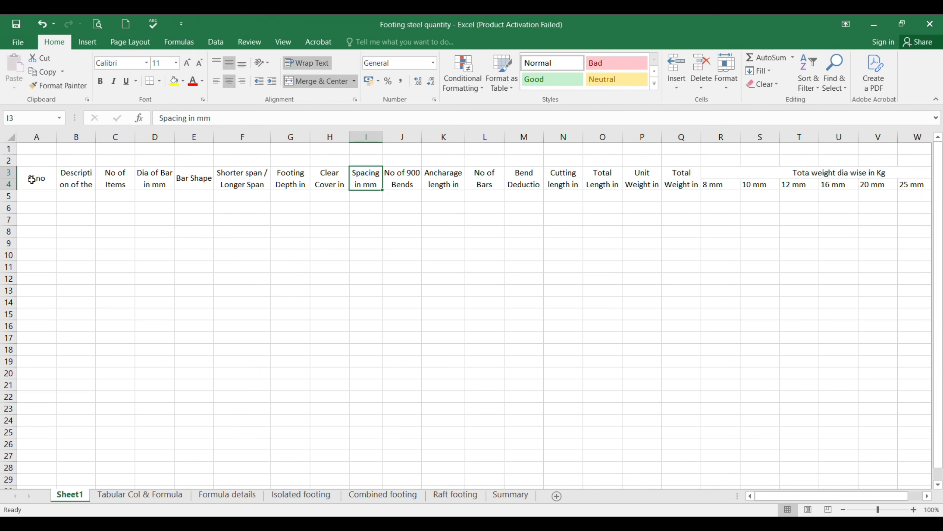
Apply All Borders to the table range A3:X22.
{"action": "left_click", "coordinate": [37, 180]}
{"action": "left_click_drag", "start_coordinate": [37, 181], "coordinate": [911, 394]}
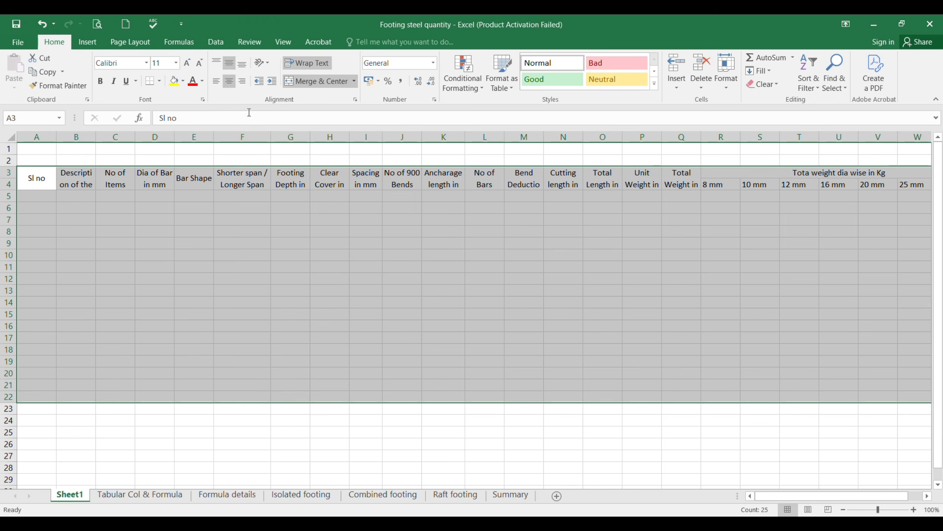
{"action": "left_click", "coordinate": [159, 82]}
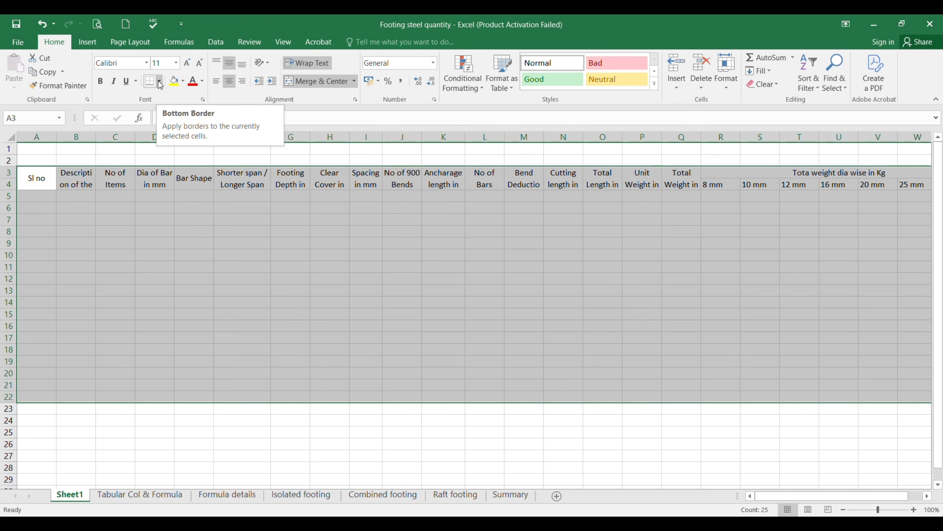
{"action": "left_click", "coordinate": [160, 82]}
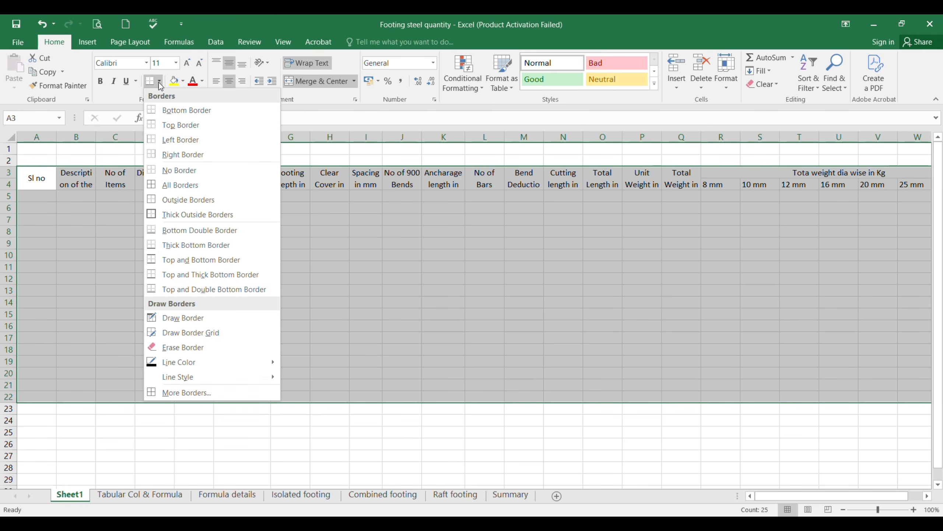
{"action": "left_click", "coordinate": [181, 185]}
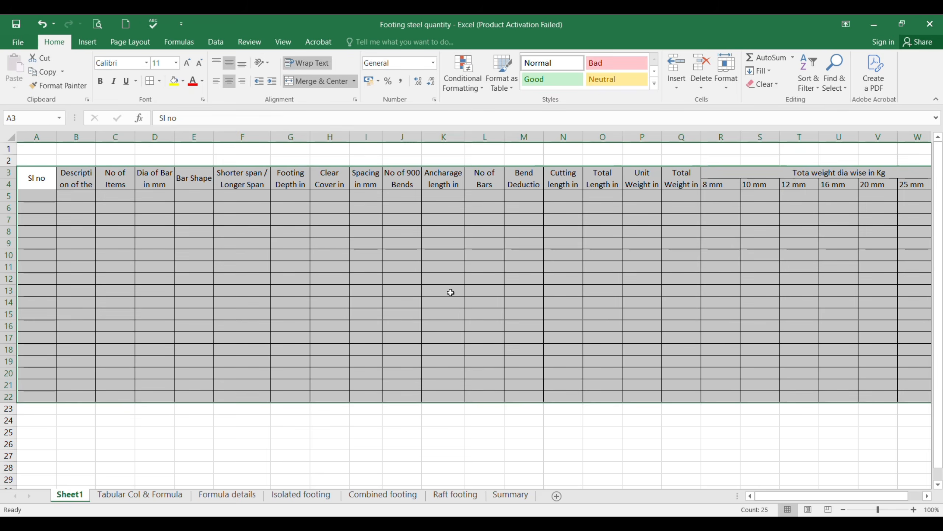
{"action": "left_click", "coordinate": [449, 292]}
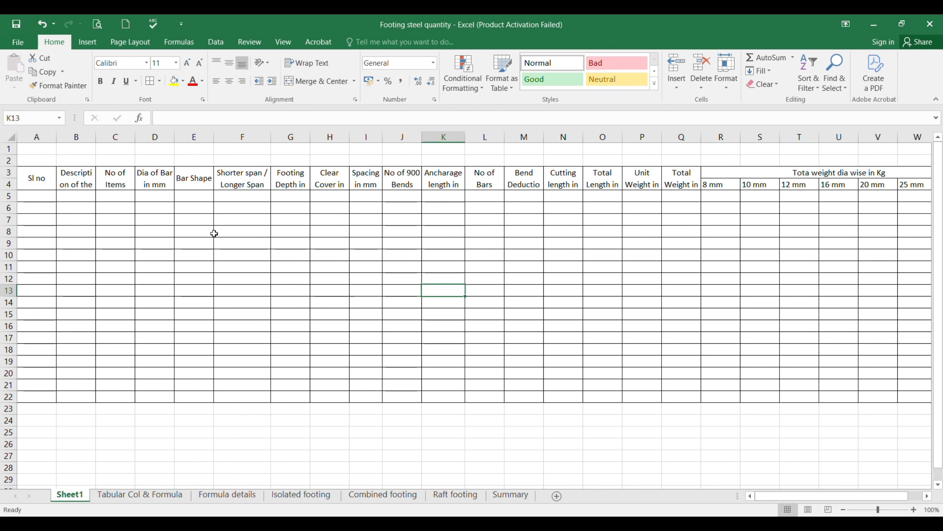
Widen column B so "Description of the items" fits on two lines, and narrow column A around "Sl no".
{"action": "left_click", "coordinate": [78, 183]}
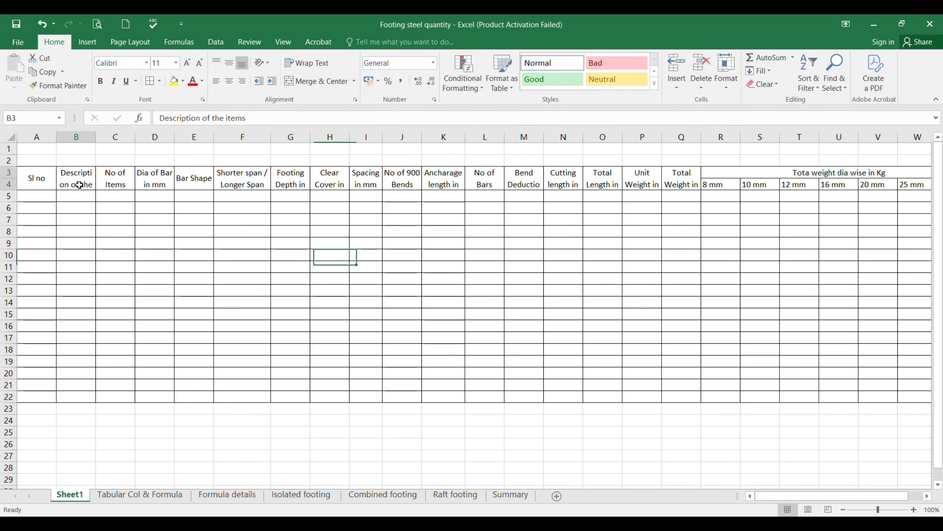
{"action": "left_click_drag", "start_coordinate": [95, 139], "coordinate": [143, 143]}
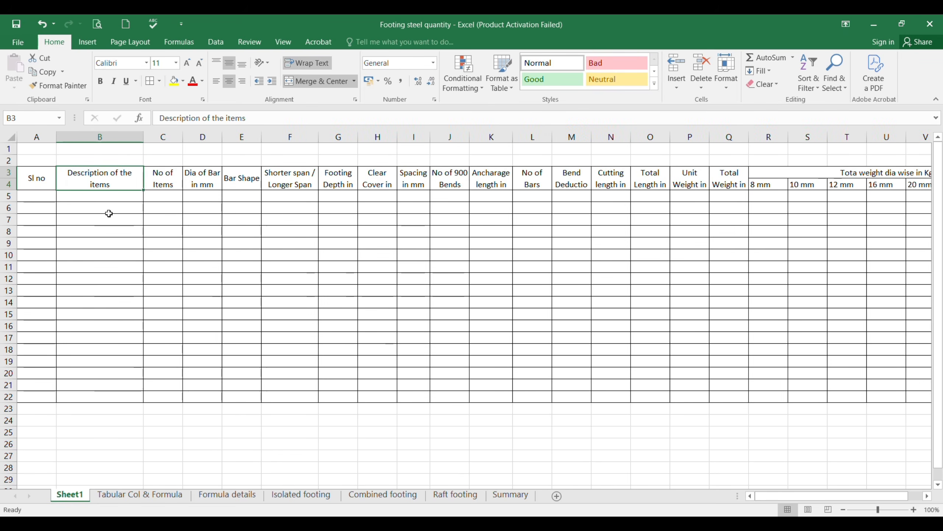
{"action": "left_click_drag", "start_coordinate": [53, 136], "coordinate": [38, 138]}
{"action": "left_click", "coordinate": [125, 231]}
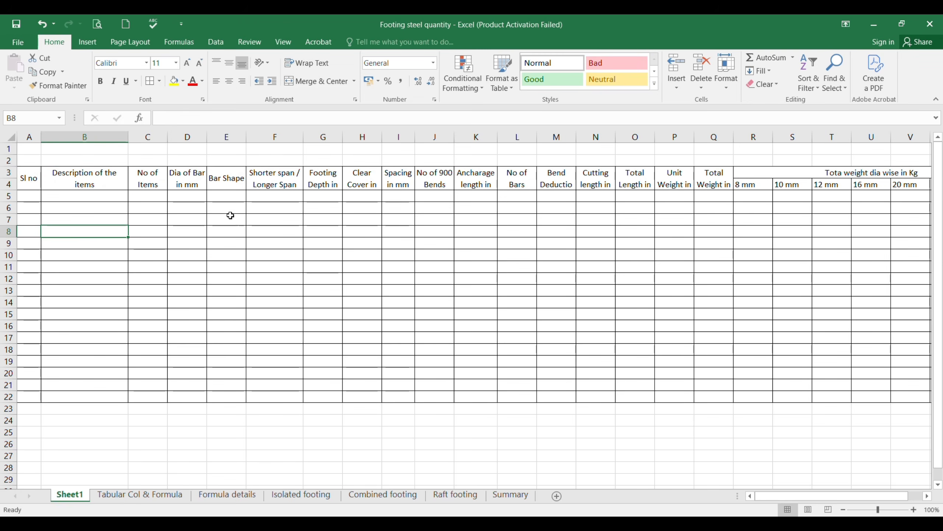
Narrow columns C and E, and widen column H so "Clear Cover in mm" fits on two lines.
{"action": "left_click_drag", "start_coordinate": [167, 137], "coordinate": [157, 138]}
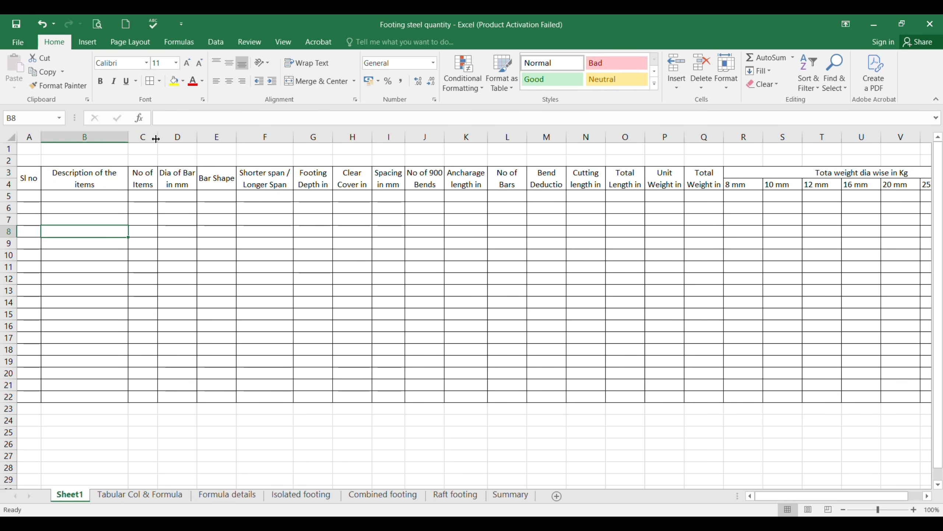
{"action": "left_click_drag", "start_coordinate": [236, 135], "coordinate": [229, 136]}
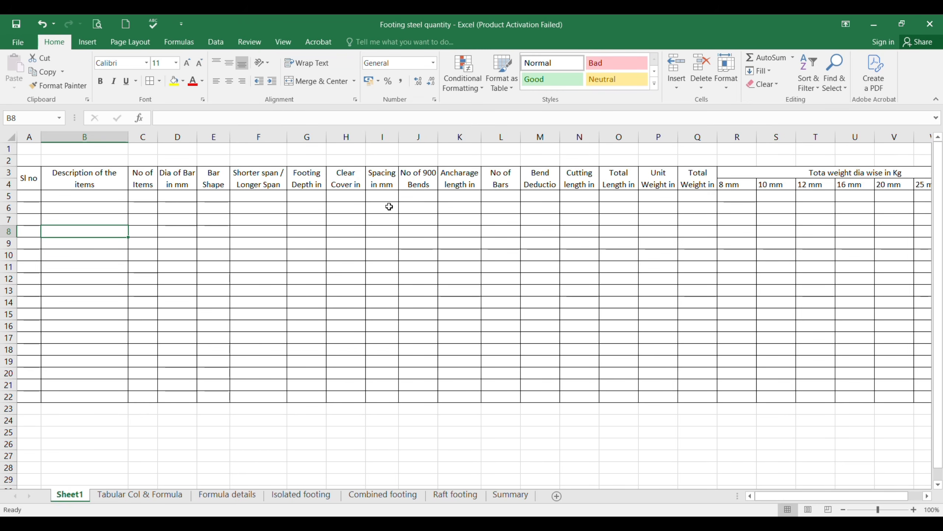
{"action": "left_click", "coordinate": [344, 179]}
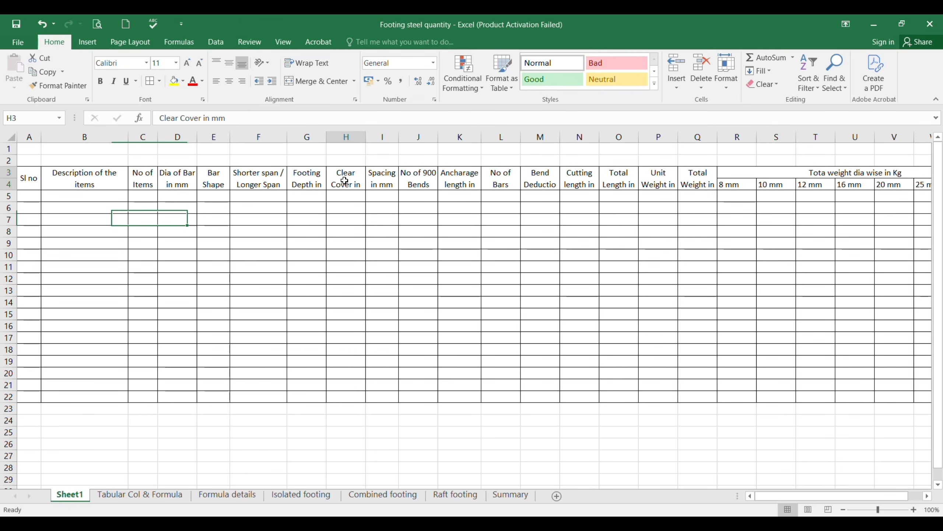
{"action": "left_click_drag", "start_coordinate": [365, 137], "coordinate": [372, 137]}
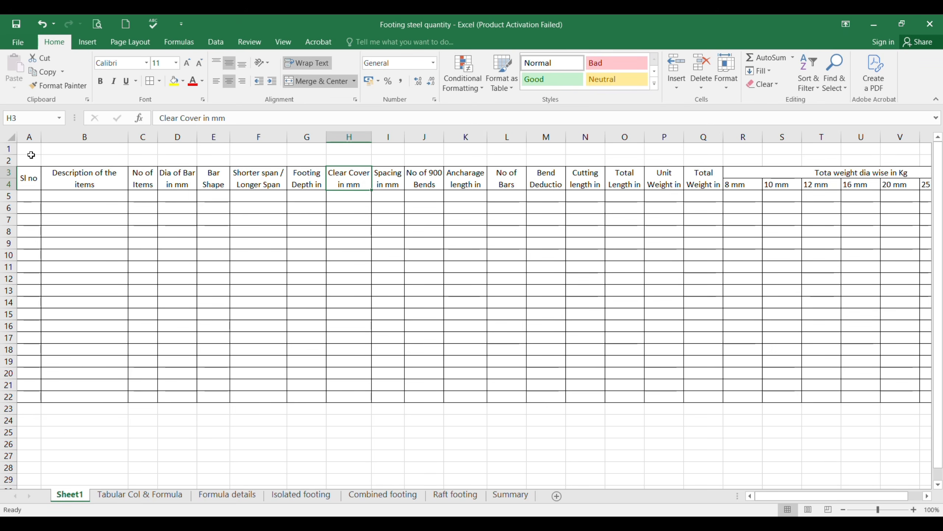
Merge and center cells A1 to X1 and enter the title "FOOTING RINFORCEMENT BBS".
{"action": "left_click_drag", "start_coordinate": [29, 148], "coordinate": [864, 145]}
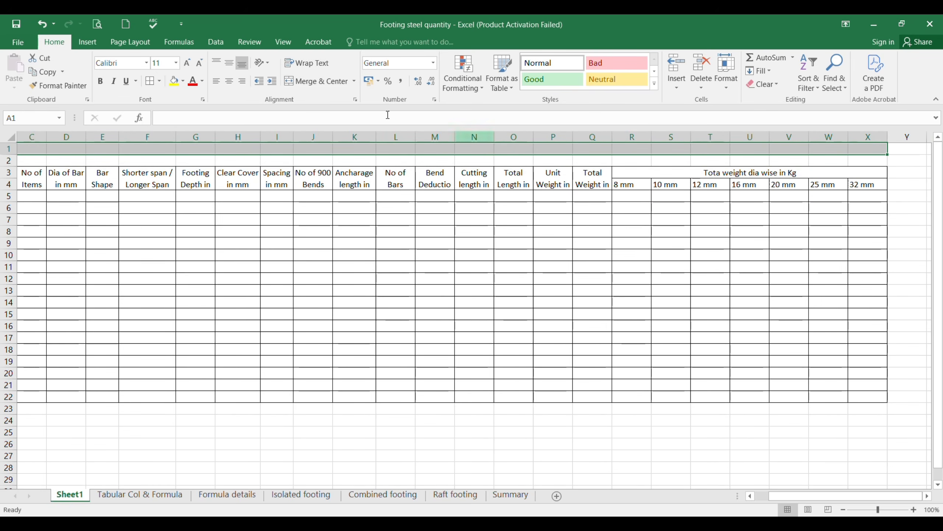
{"action": "left_click", "coordinate": [314, 84]}
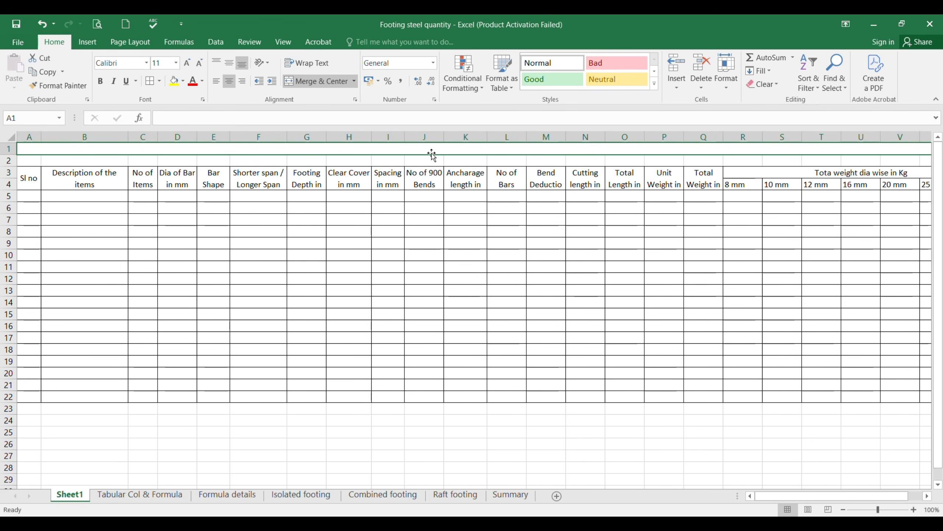
{"action": "key", "text": "Caps_Lock"}
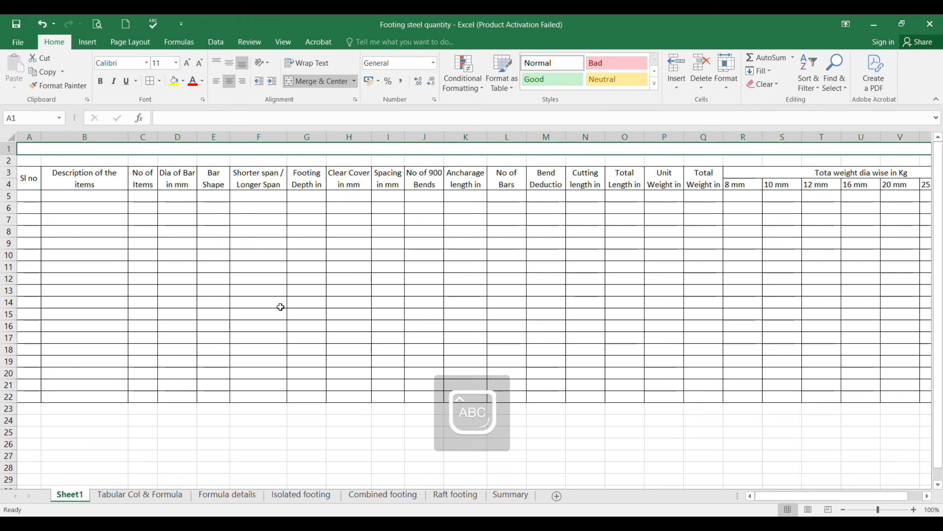
{"action": "type", "text": "FOOTI"}
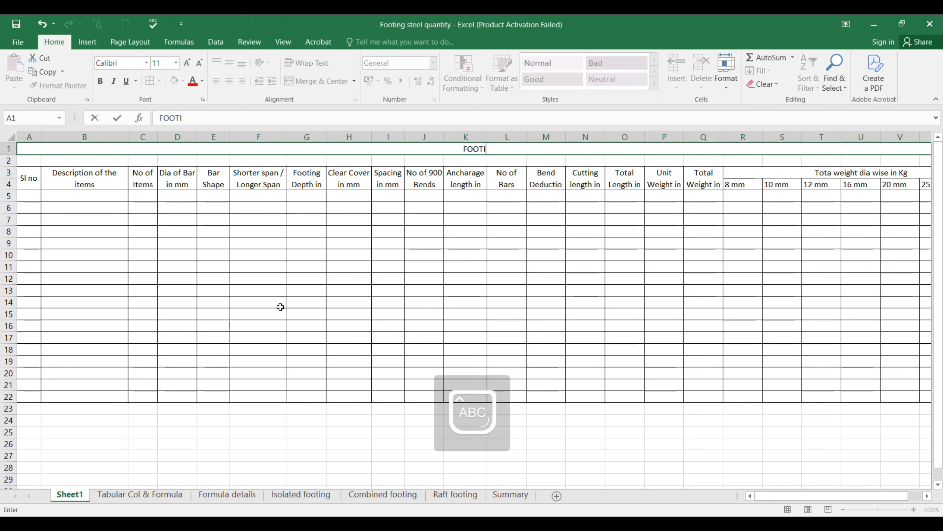
{"action": "type", "text": "NG RINF"}
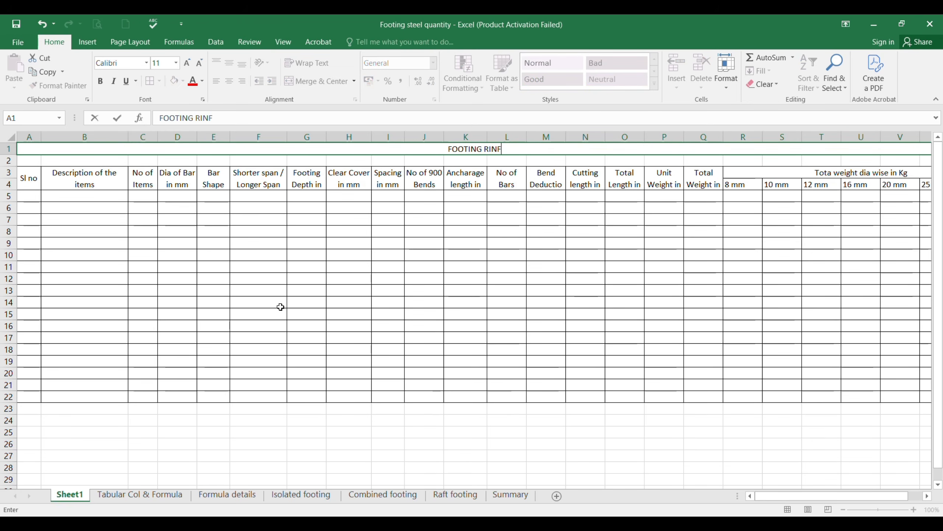
{"action": "type", "text": "ORCEMENT BB"}
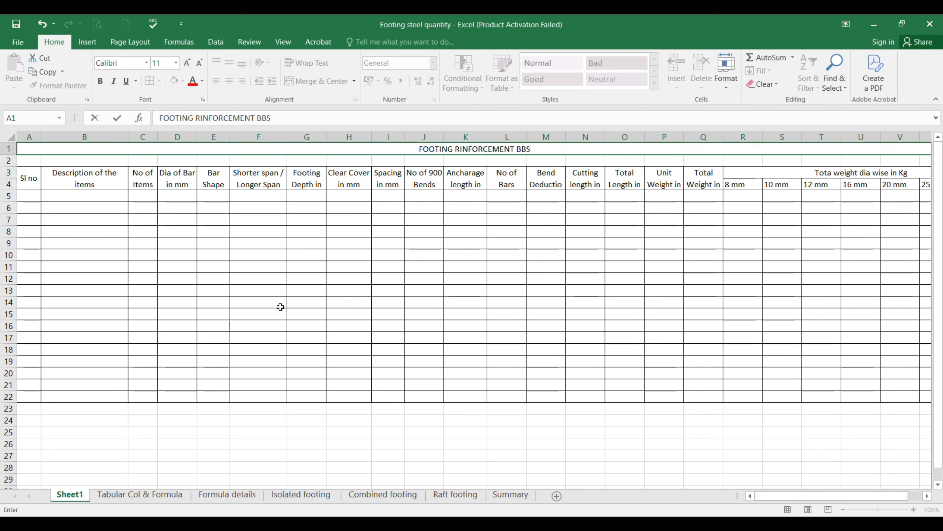
{"action": "type", "text": "S"}
{"action": "key", "text": "Return"}
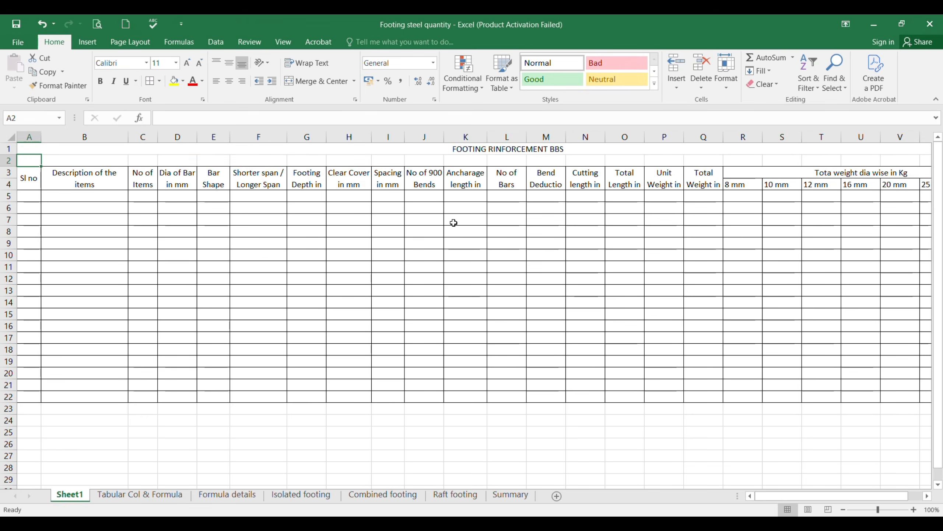
Format the title in row 1 as 20-point Algerian and fill its merged cell with light green.
{"action": "left_click", "coordinate": [497, 148]}
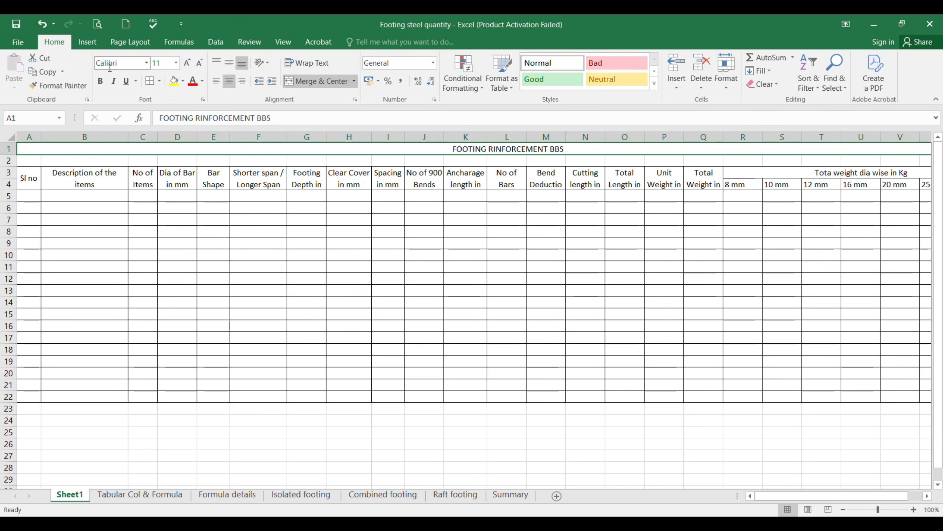
{"action": "left_click", "coordinate": [176, 62]}
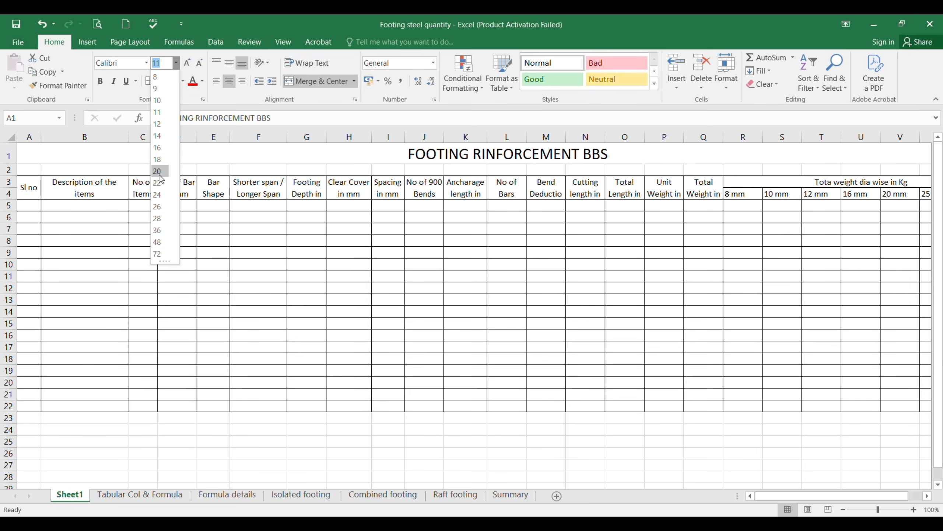
{"action": "left_click", "coordinate": [159, 171]}
{"action": "left_click", "coordinate": [147, 62]}
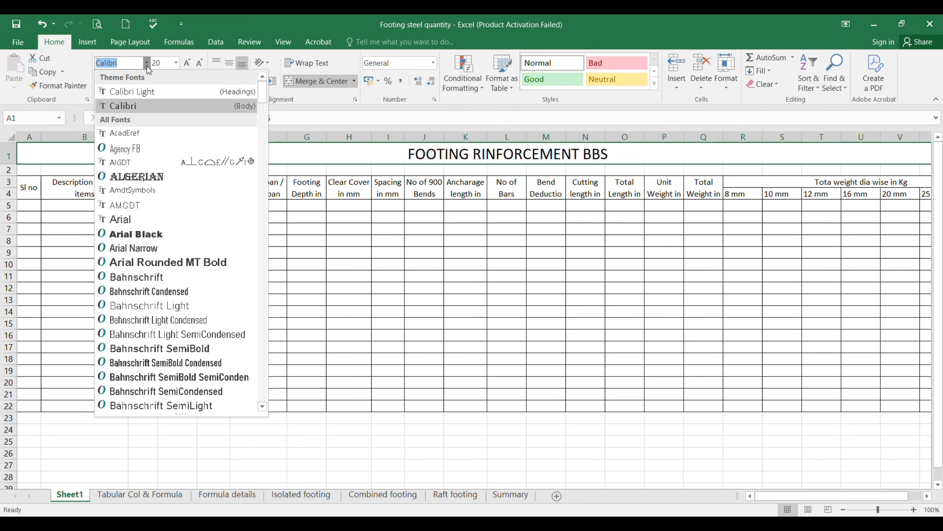
{"action": "left_click", "coordinate": [134, 176]}
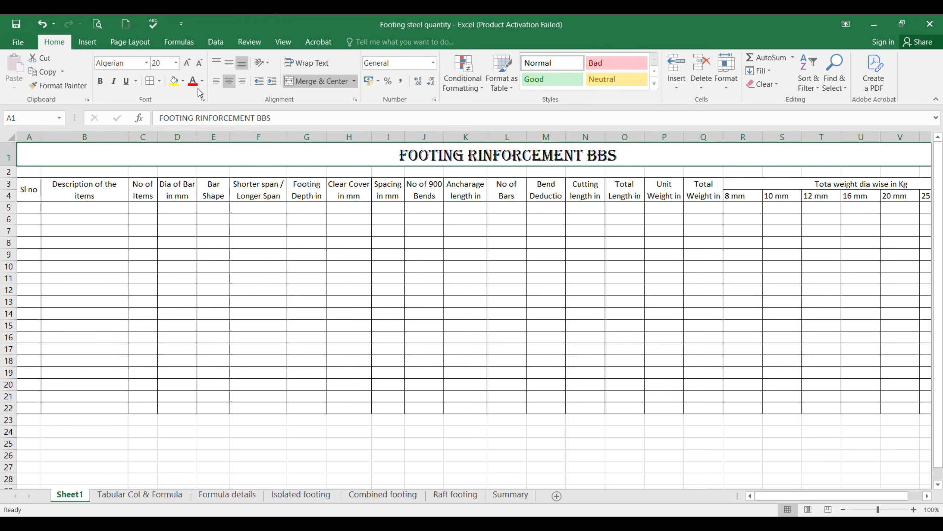
{"action": "left_click", "coordinate": [182, 82]}
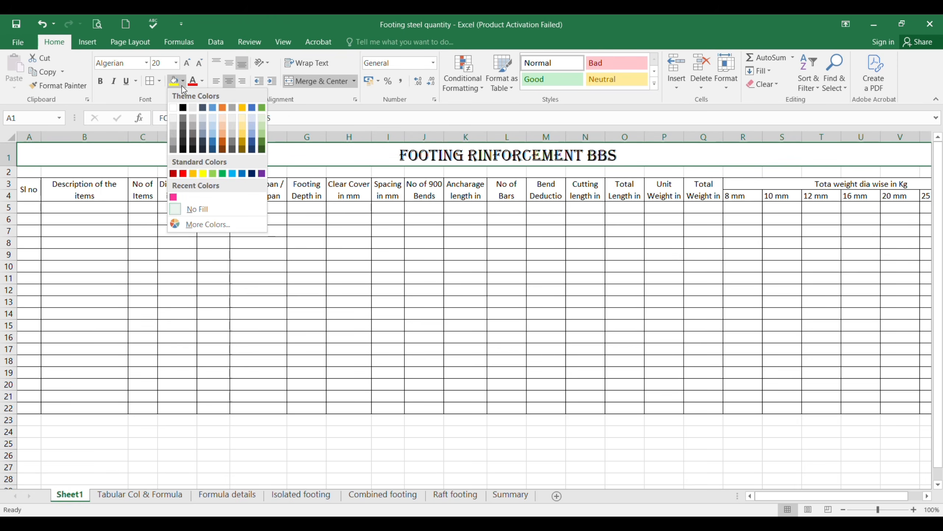
{"action": "left_click", "coordinate": [262, 126]}
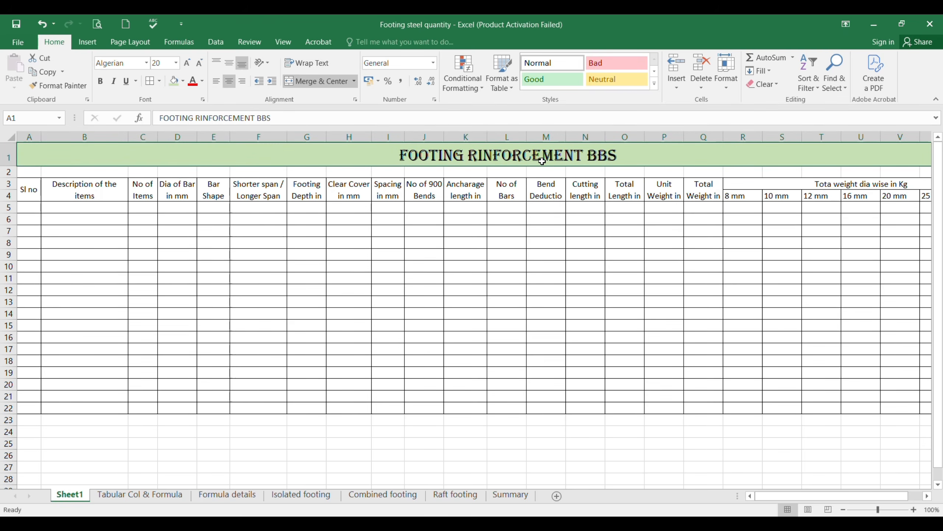
Fill the table heading cells in rows 3 and 4, from "Sl no" across all columns, with light gold.
{"action": "left_click_drag", "start_coordinate": [30, 187], "coordinate": [892, 187]}
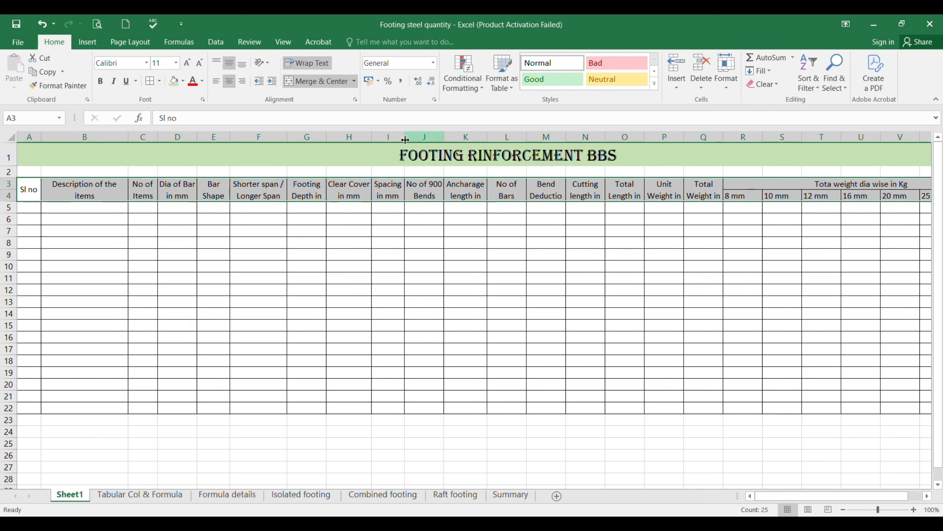
{"action": "left_click", "coordinate": [184, 80]}
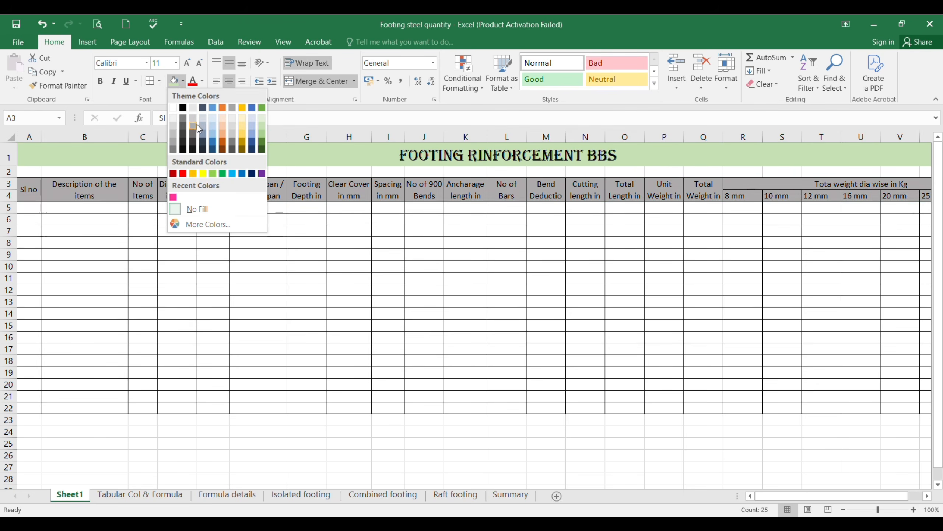
{"action": "left_click", "coordinate": [242, 127]}
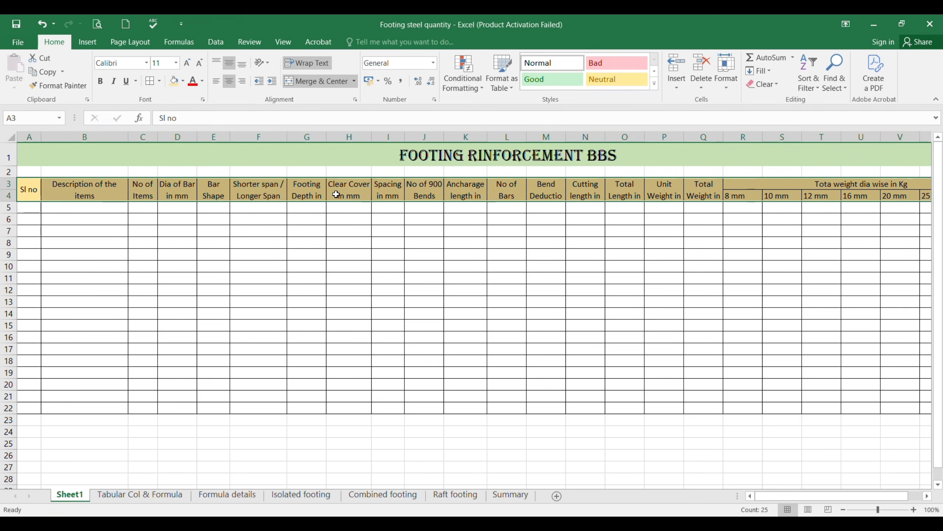
{"action": "left_click", "coordinate": [466, 278]}
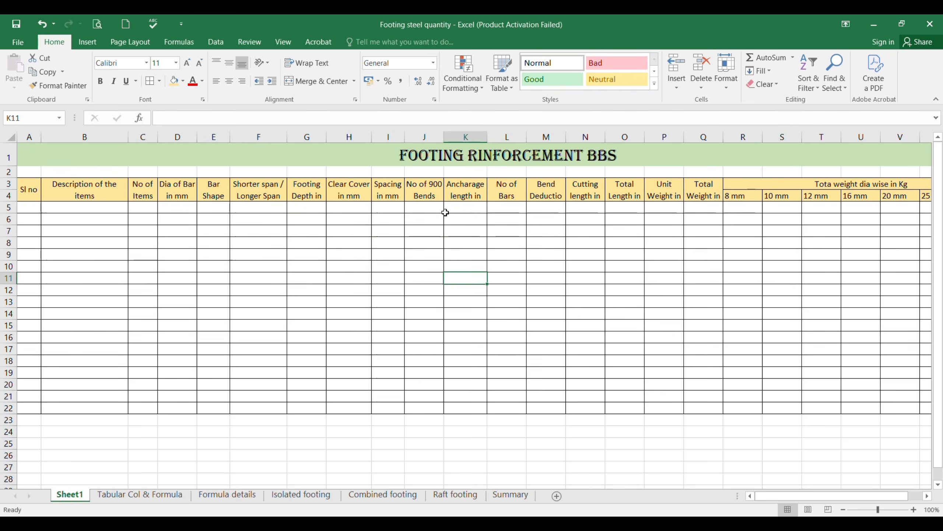
Set the font colour of the headings in rows 3 and 4 to black.
{"action": "left_click", "coordinate": [30, 192]}
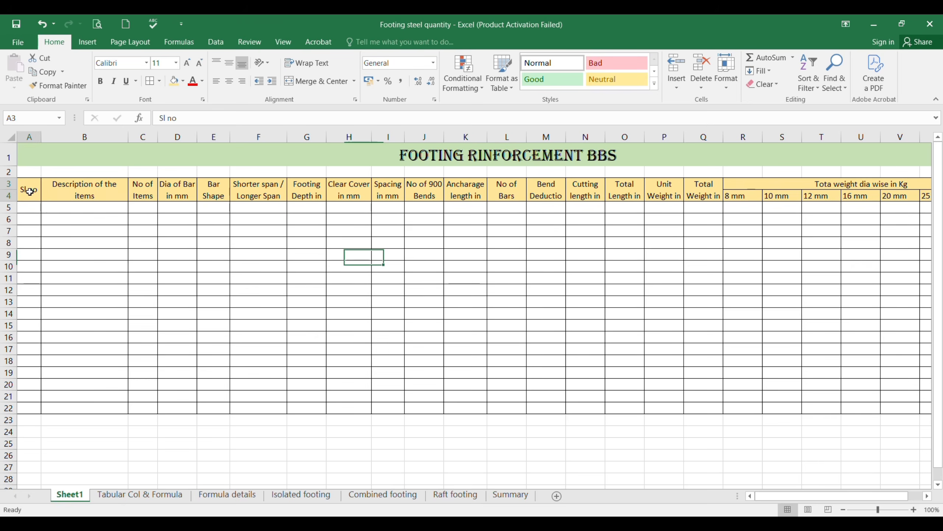
{"action": "left_click_drag", "start_coordinate": [30, 191], "coordinate": [869, 194]}
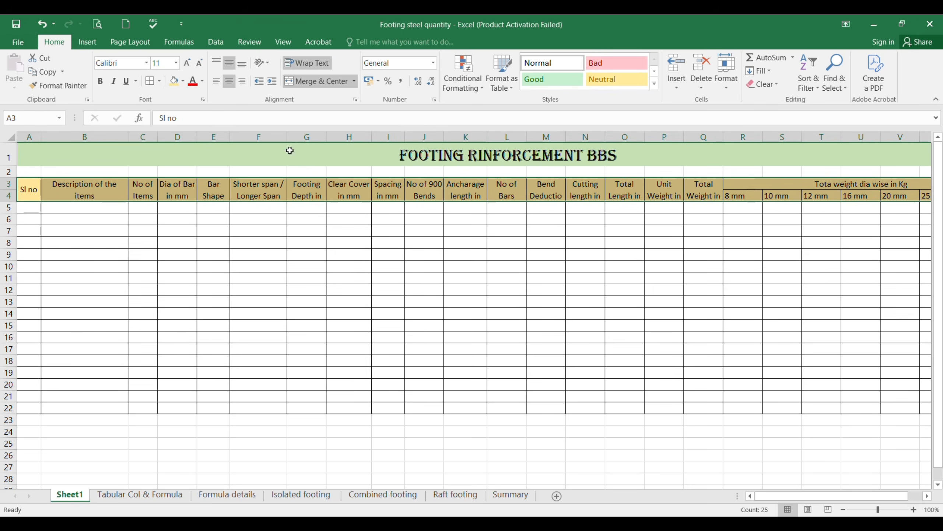
{"action": "left_click", "coordinate": [203, 83]}
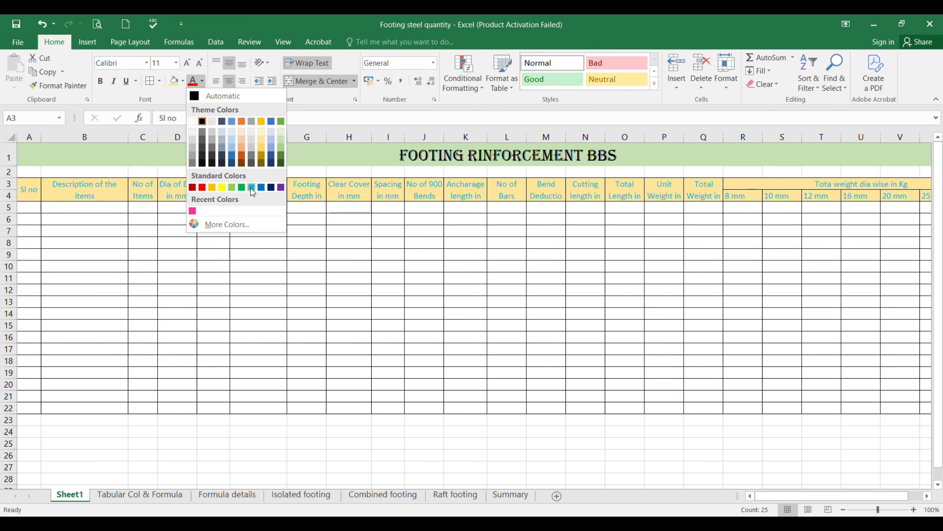
{"action": "left_click", "coordinate": [379, 235]}
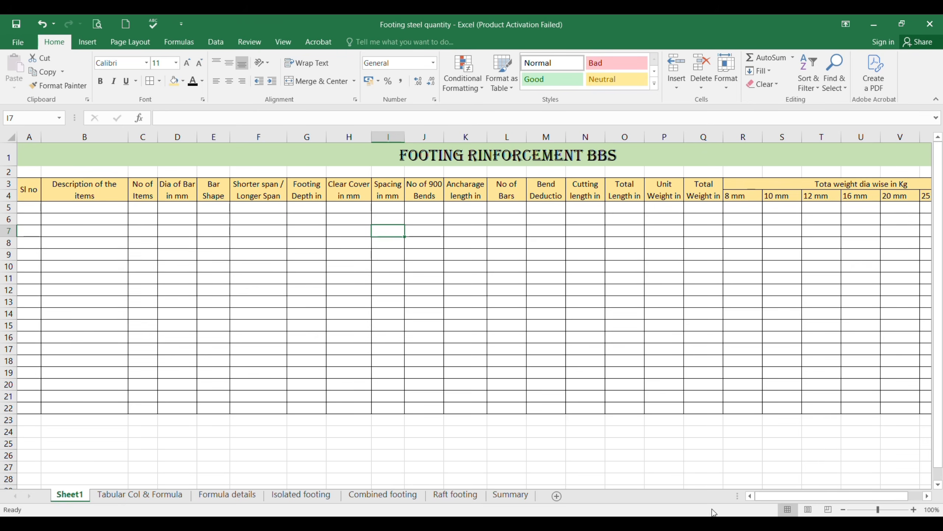
Zoom to 160% and examine the headings from column A to X, including the diameter-wise weight columns.
{"action": "left_click", "coordinate": [914, 510]}
{"action": "left_click", "coordinate": [914, 509]}
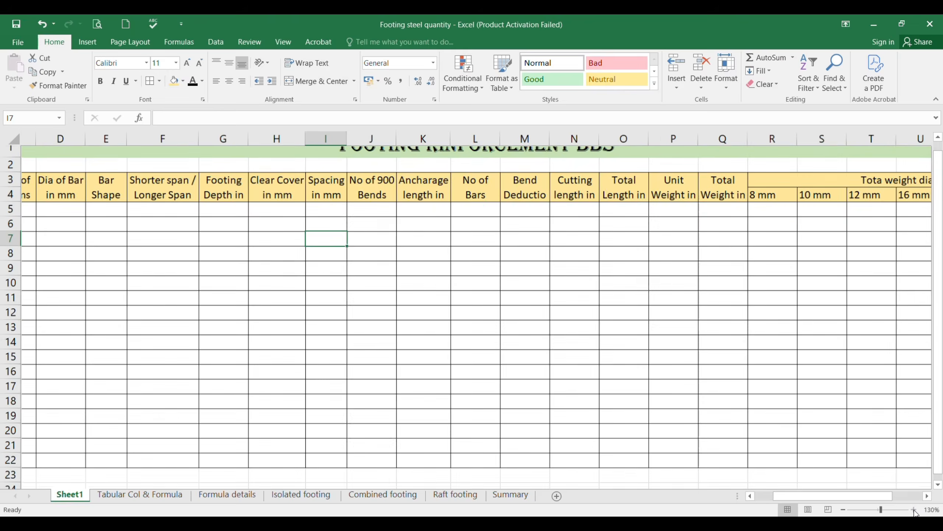
{"action": "left_click", "coordinate": [914, 510]}
{"action": "left_click", "coordinate": [914, 509]}
{"action": "left_click", "coordinate": [914, 509]}
{"action": "left_click", "coordinate": [914, 510]}
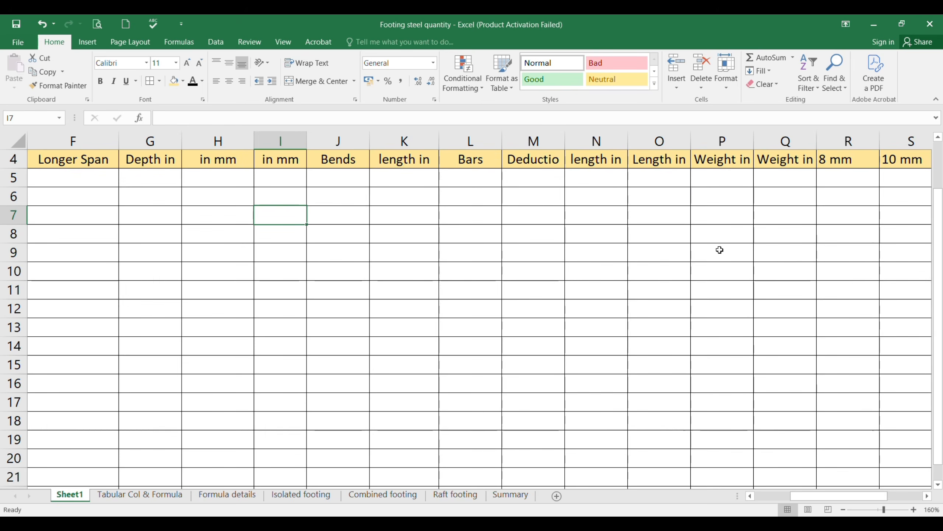
{"action": "left_click_drag", "start_coordinate": [841, 496], "coordinate": [771, 495]}
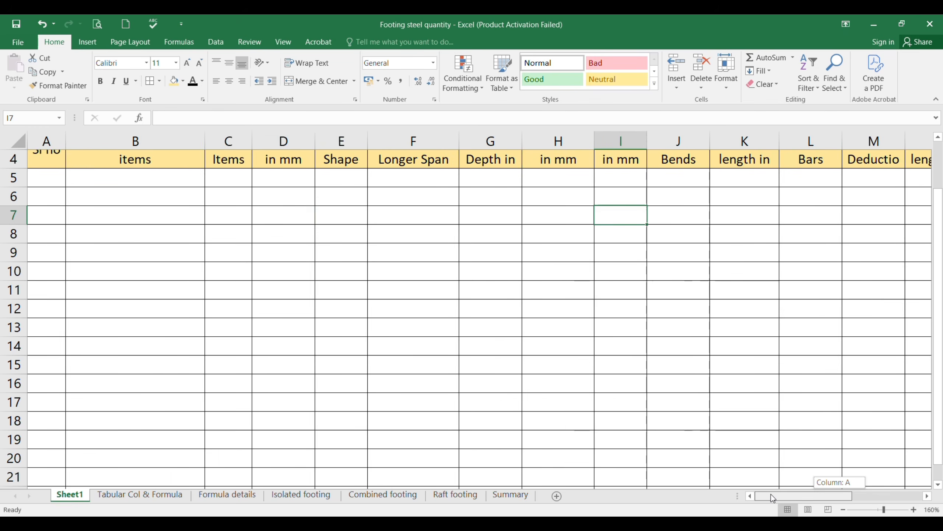
{"action": "scroll", "coordinate": [524, 296], "scroll_direction": "up", "scroll_amount": 1}
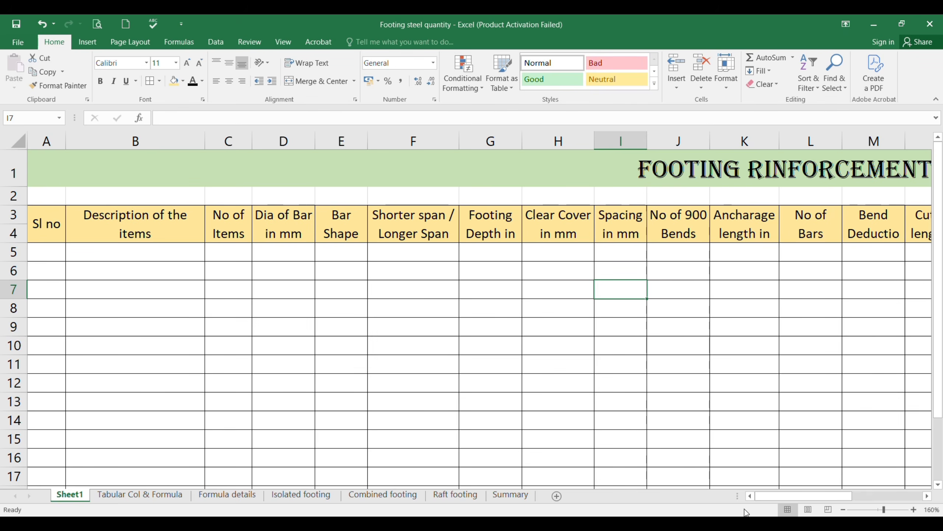
{"action": "left_click_drag", "start_coordinate": [799, 495], "coordinate": [868, 495]}
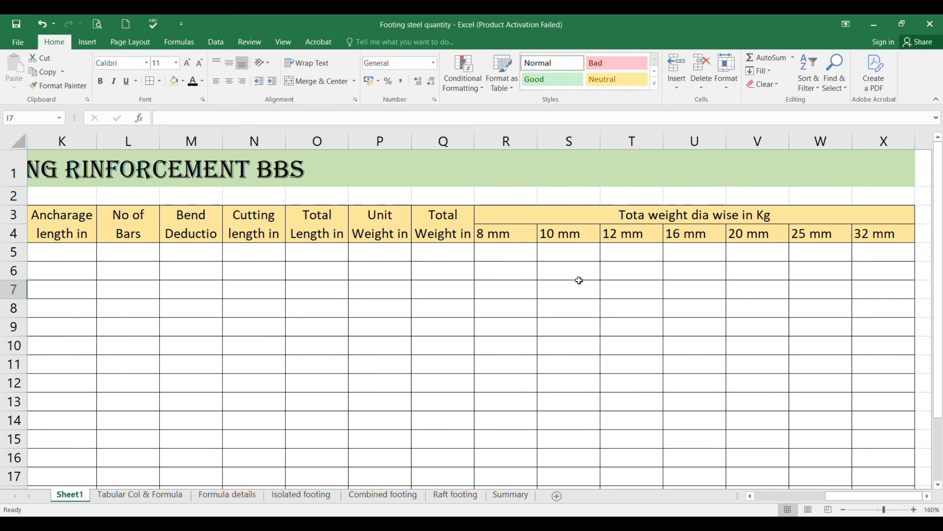
{"action": "scroll", "coordinate": [516, 253], "scroll_direction": "down", "scroll_amount": 1}
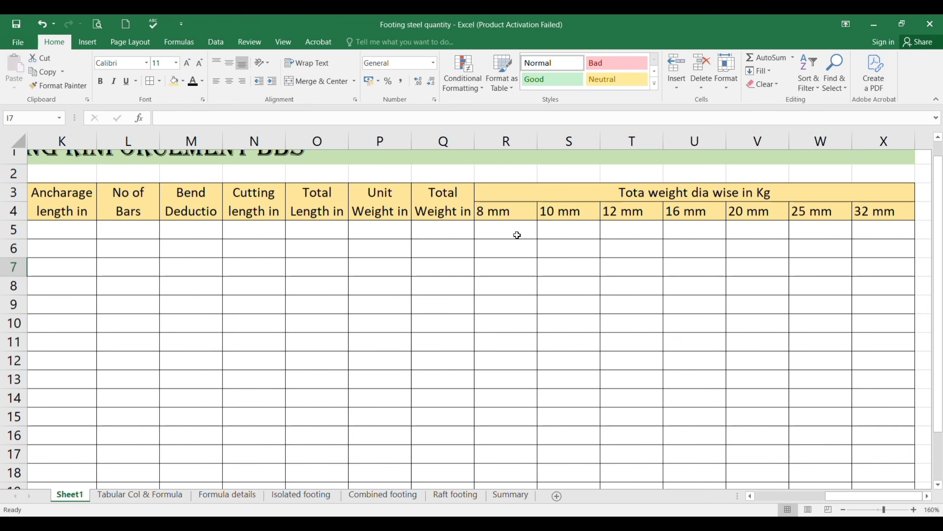
{"action": "left_click_drag", "start_coordinate": [504, 161], "coordinate": [533, 428]}
{"action": "left_click_drag", "start_coordinate": [497, 181], "coordinate": [506, 220]}
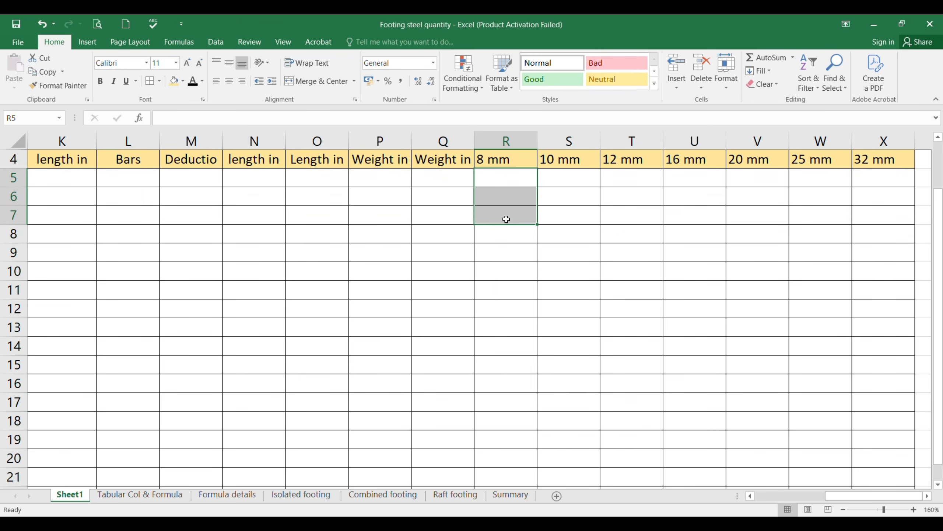
{"action": "scroll", "coordinate": [501, 339], "scroll_direction": "down", "scroll_amount": 3}
{"action": "scroll", "coordinate": [483, 329], "scroll_direction": "up", "scroll_amount": 4}
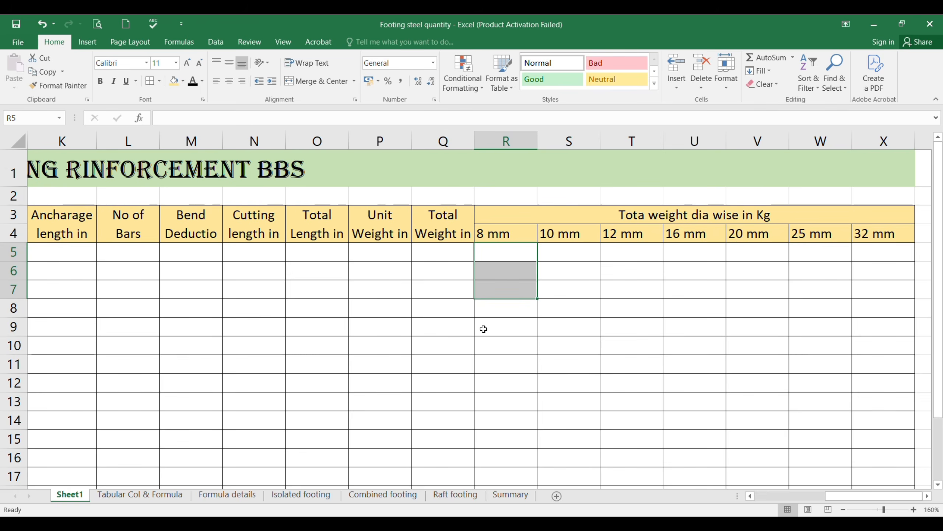
Enter the label "TOTAL WEIGTH=" in cell P22 and align it right.
{"action": "scroll", "coordinate": [386, 287], "scroll_direction": "down", "scroll_amount": 3}
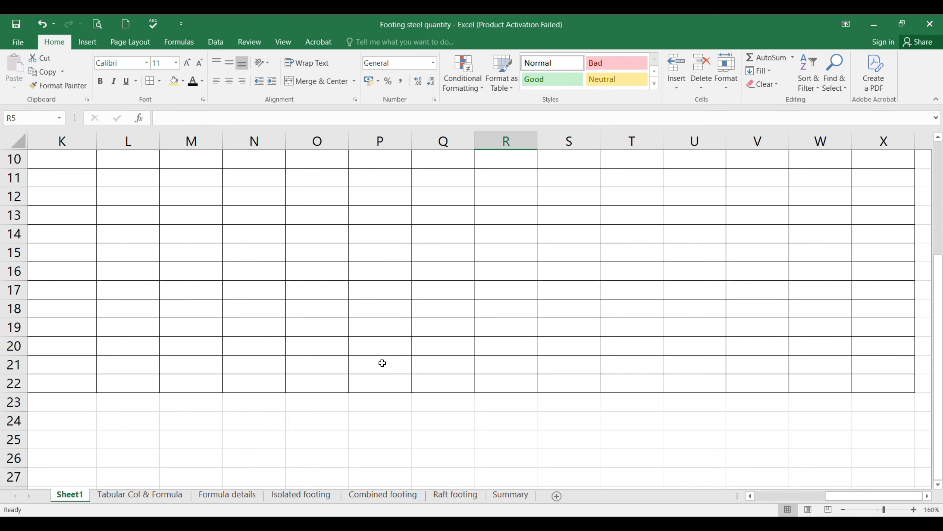
{"action": "left_click", "coordinate": [381, 386]}
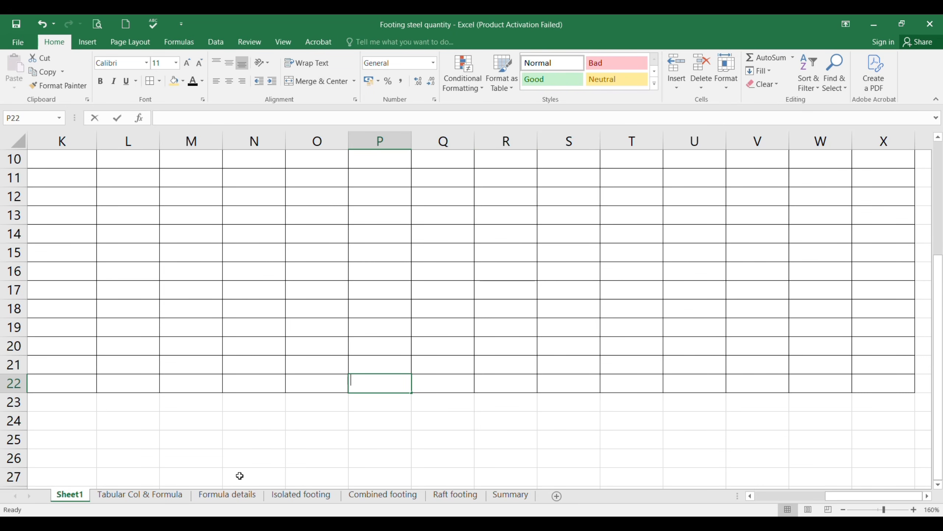
{"action": "type", "text": "TOTAL WEI"}
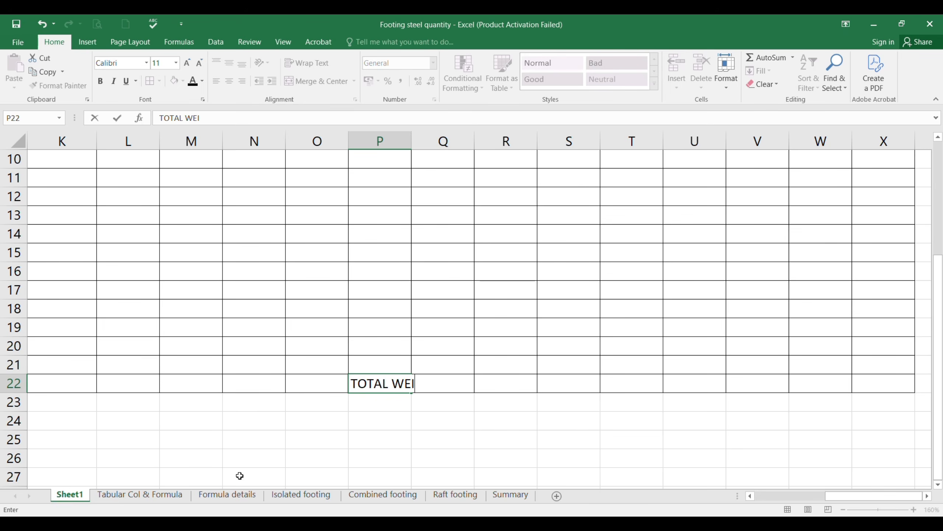
{"action": "type", "text": "GTH="}
{"action": "key", "text": "Return"}
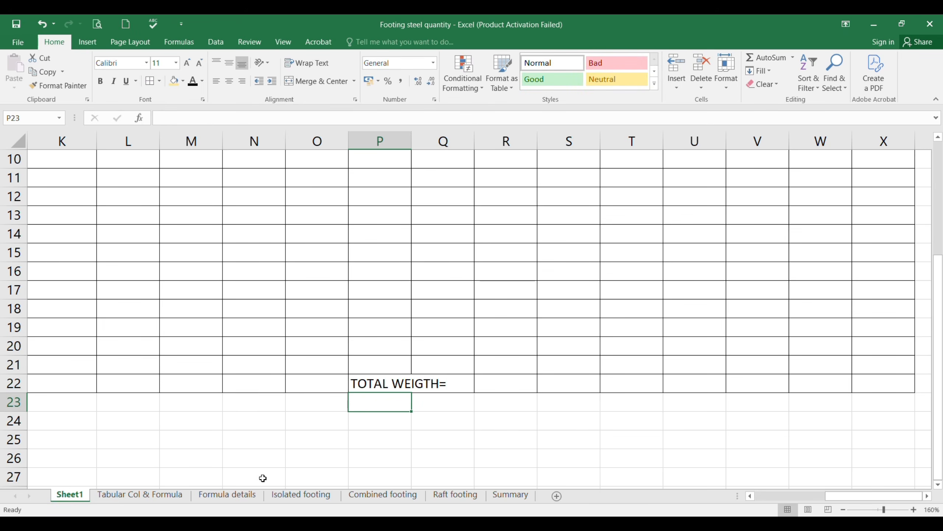
{"action": "key", "text": "Up"}
{"action": "left_click", "coordinate": [242, 82]}
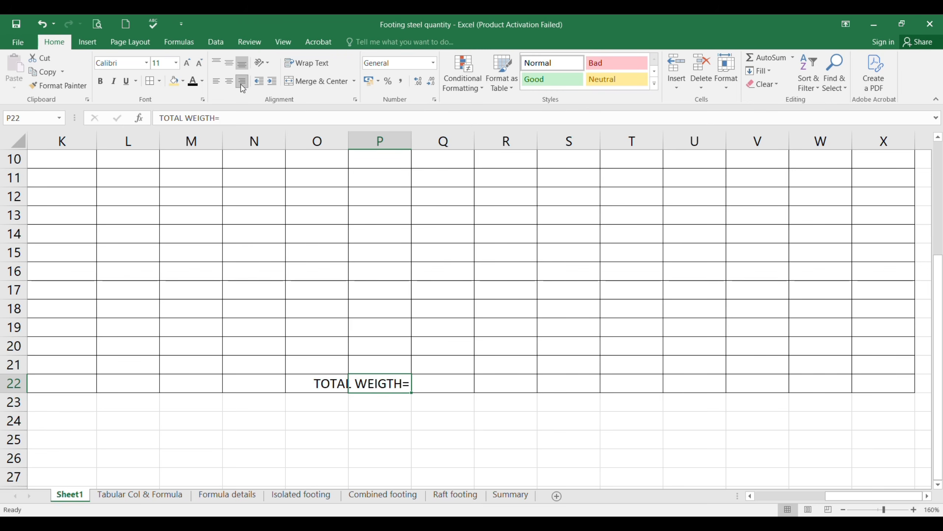
Enter the test value 5 in cells Q7 and Q8 of the Total Weight column.
{"action": "scroll", "coordinate": [473, 387], "scroll_direction": "up", "scroll_amount": 3}
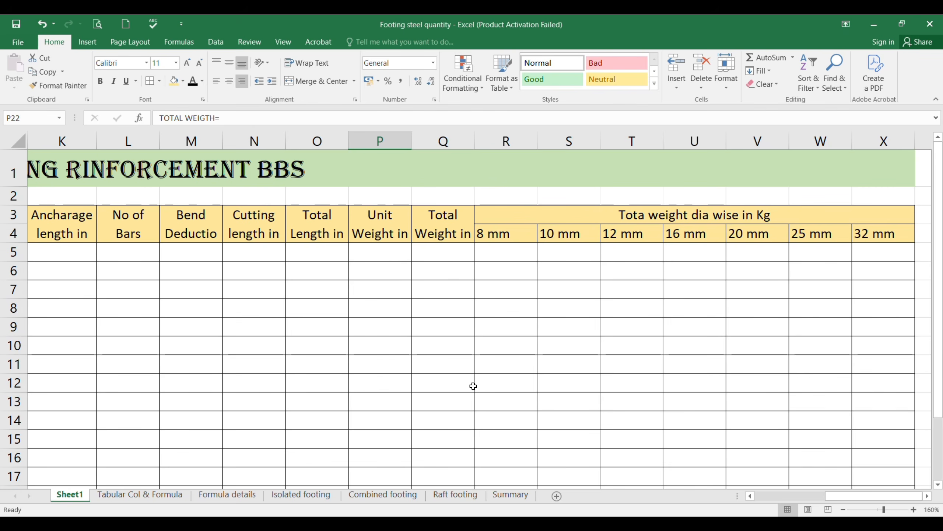
{"action": "double_click", "coordinate": [444, 292]}
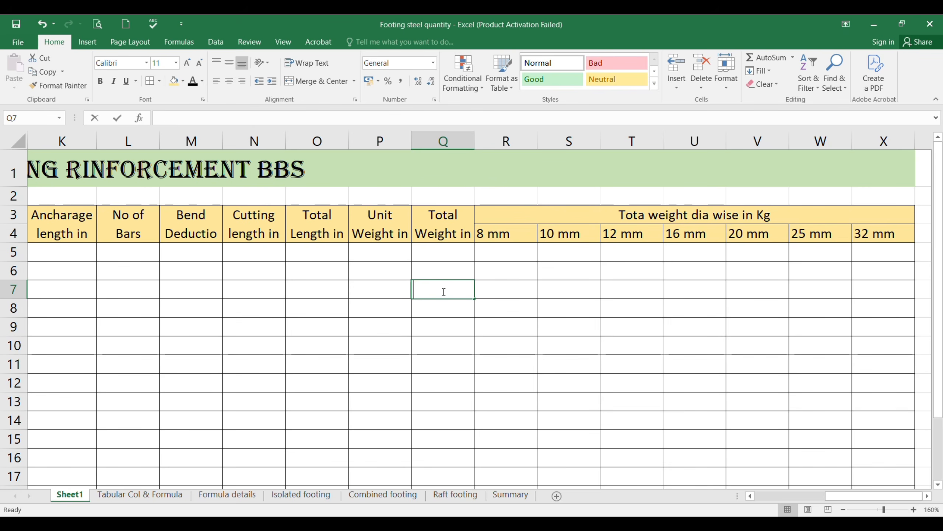
{"action": "key", "text": "Return"}
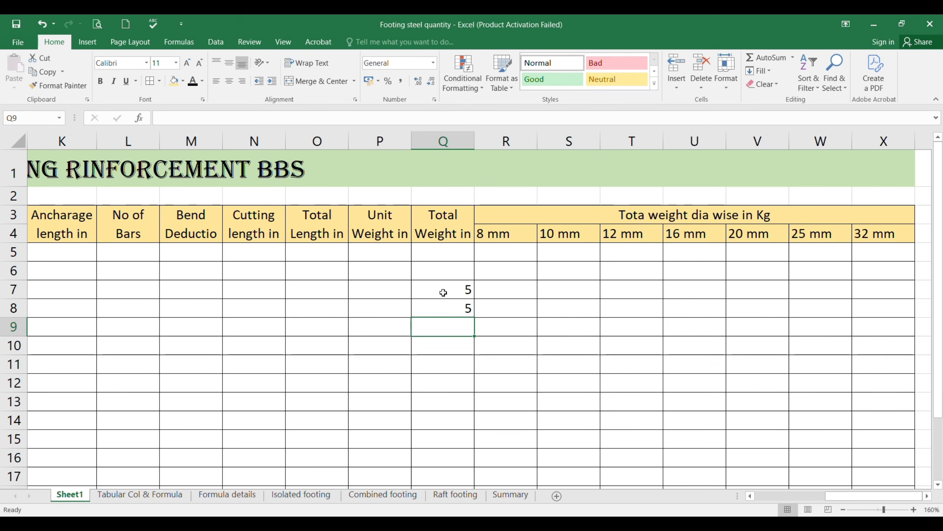
AutoSum the Total Weight column so that Q22 holds =SUM(Q5:Q21), and check the formula.
{"action": "left_click_drag", "start_coordinate": [438, 259], "coordinate": [454, 461]}
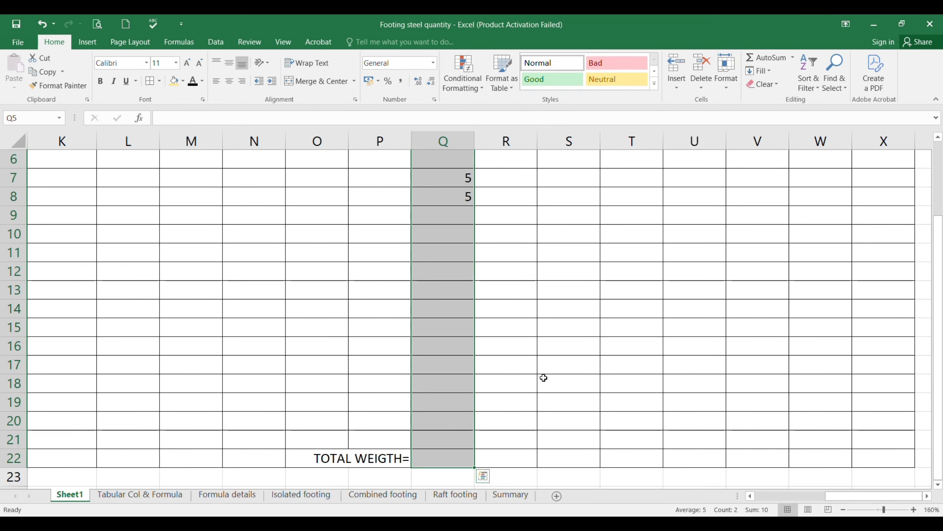
{"action": "left_click", "coordinate": [769, 59]}
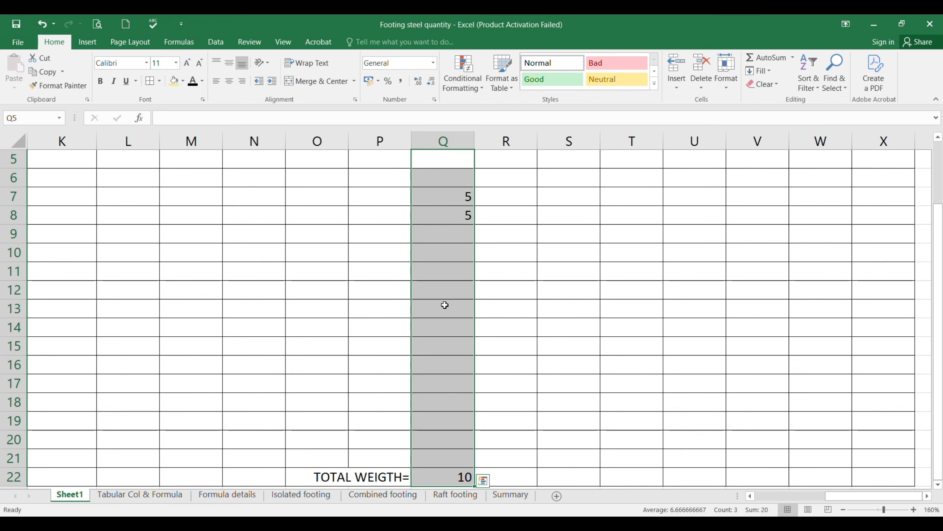
{"action": "scroll", "coordinate": [444, 303], "scroll_direction": "down", "scroll_amount": 2}
{"action": "left_click", "coordinate": [446, 365]}
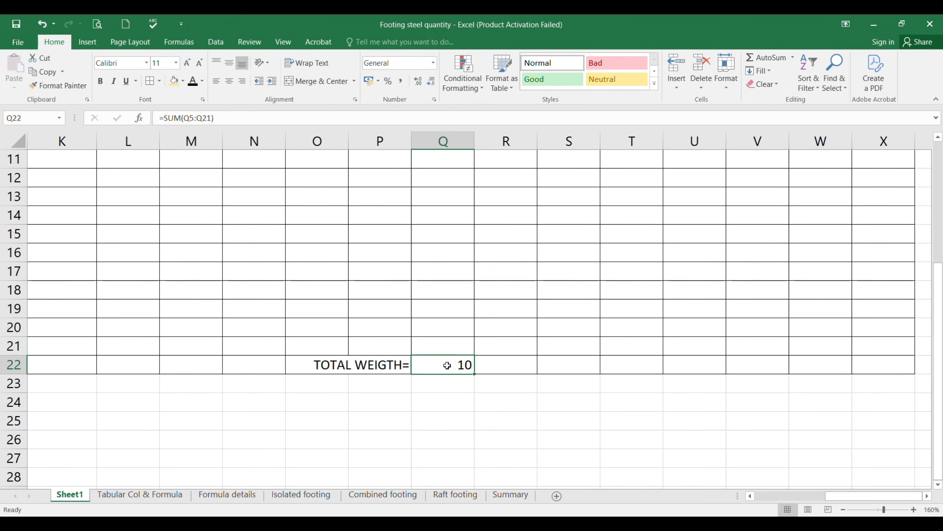
{"action": "scroll", "coordinate": [483, 375], "scroll_direction": "up", "scroll_amount": 4}
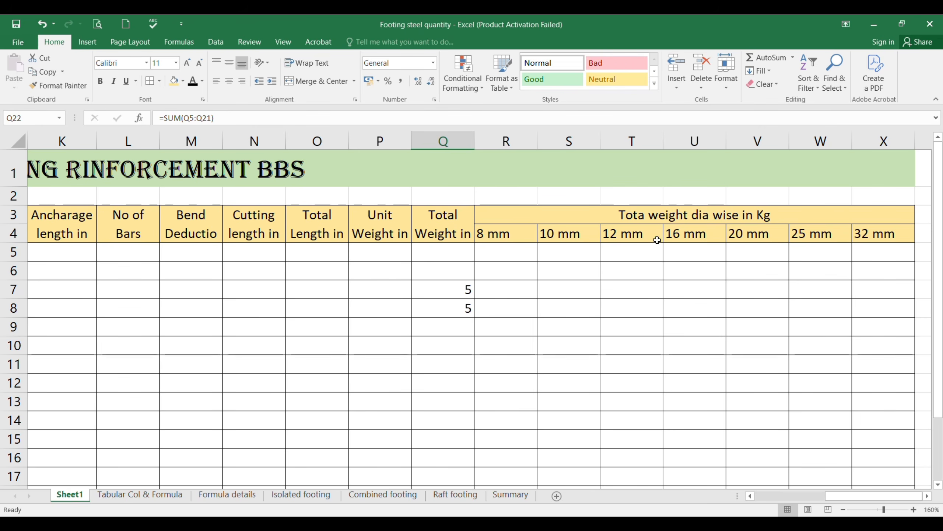
{"action": "scroll", "coordinate": [567, 335], "scroll_direction": "down", "scroll_amount": 4}
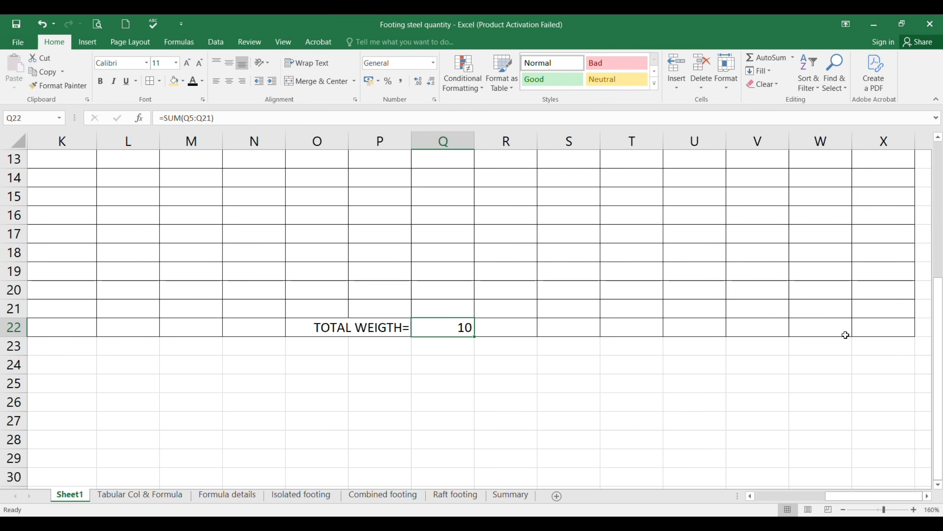
Fill the total row A22:X22 with the same light gold as the headings and make it bold.
{"action": "mouse_move", "coordinate": [884, 329]}
{"action": "left_mouse_down"}
{"action": "mouse_move", "coordinate": [242, 339]}
{"action": "mouse_move", "coordinate": [2, 312]}
{"action": "mouse_move", "coordinate": [34, 358]}
{"action": "mouse_move", "coordinate": [16, 327]}
{"action": "mouse_move", "coordinate": [4, 324]}
{"action": "mouse_move", "coordinate": [47, 331]}
{"action": "left_mouse_up"}
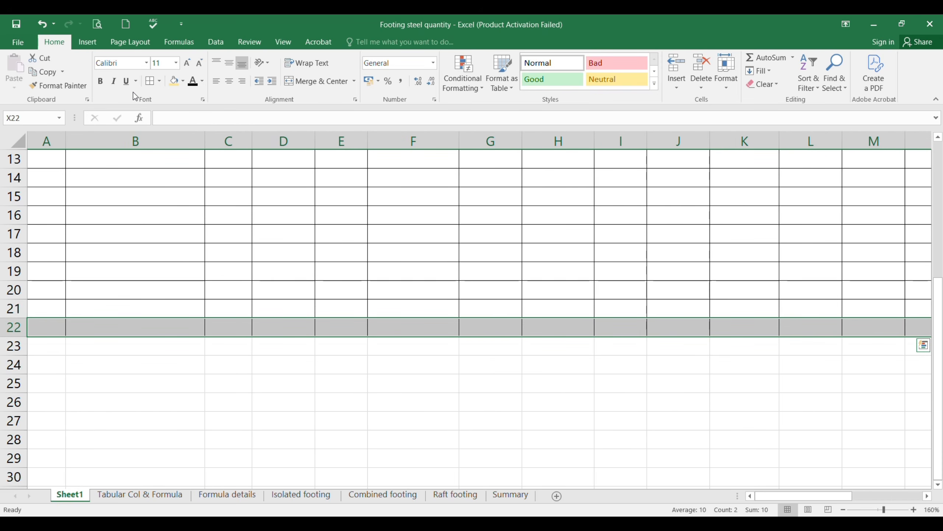
{"action": "left_click", "coordinate": [173, 80]}
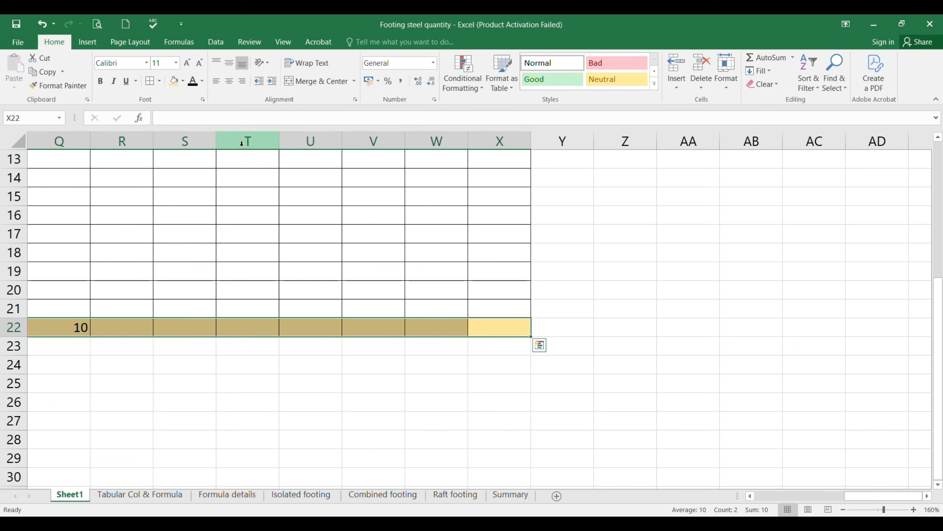
{"action": "left_click", "coordinate": [101, 80]}
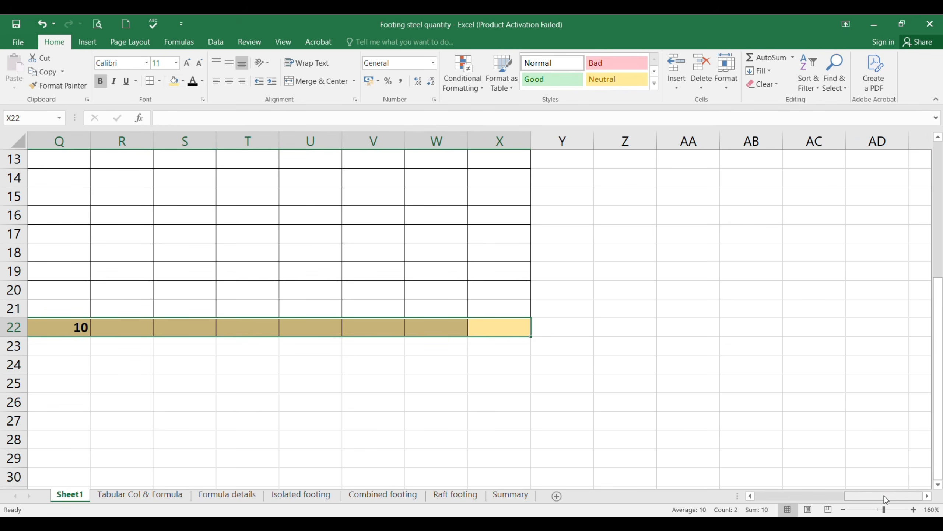
Make the column headings in rows 3 and 4 bold, from Sl no across to the diameter-wise weight columns.
{"action": "left_click_drag", "start_coordinate": [885, 495], "coordinate": [805, 496]}
{"action": "left_click", "coordinate": [325, 258]}
{"action": "scroll", "coordinate": [324, 259], "scroll_direction": "up", "scroll_amount": 4}
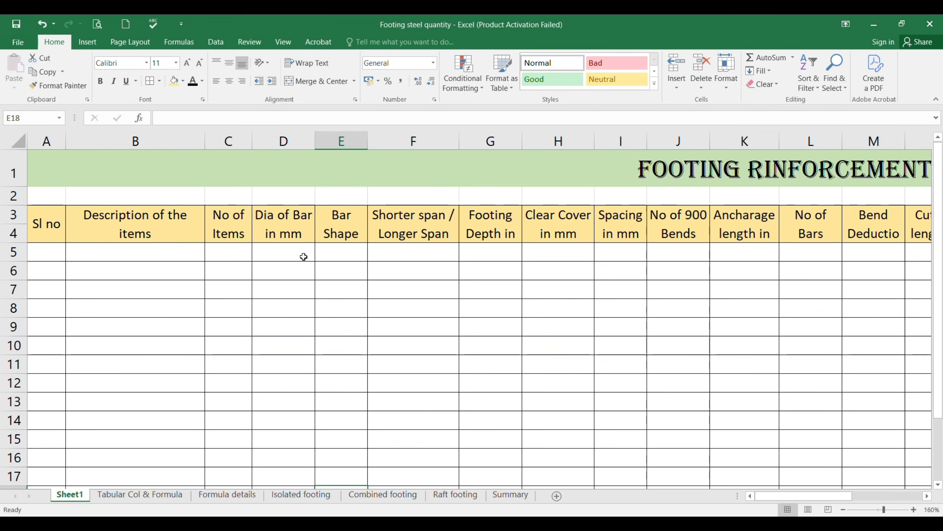
{"action": "left_click_drag", "start_coordinate": [52, 220], "coordinate": [927, 248]}
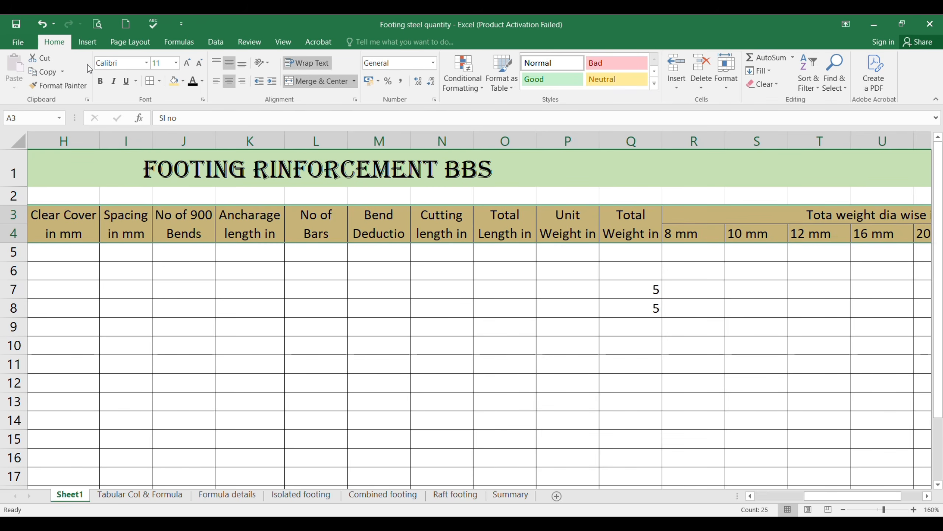
{"action": "left_click", "coordinate": [100, 81]}
{"action": "left_click", "coordinate": [383, 234]}
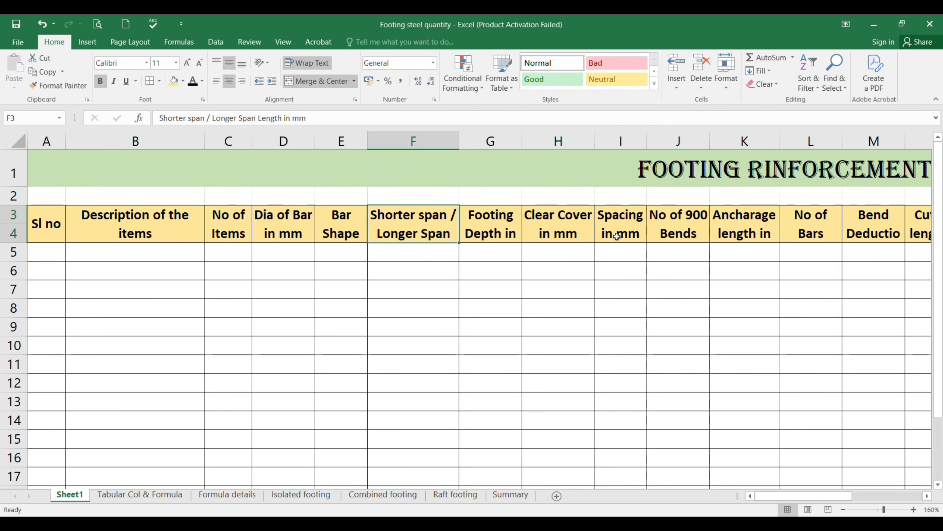
Review the formatted table on Sheet1 and compare its title and headings with the Tabular Col & Formula sheet.
{"action": "scroll", "coordinate": [617, 268], "scroll_direction": "down", "scroll_amount": 2}
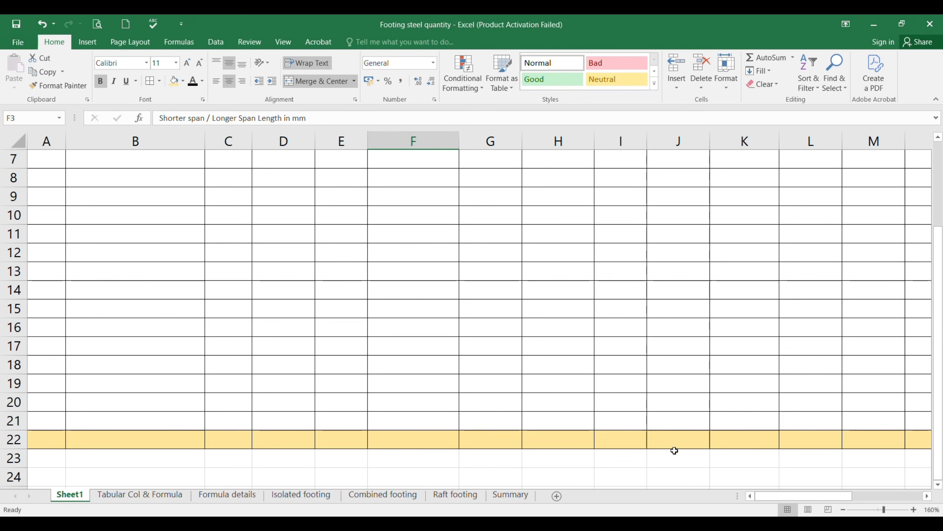
{"action": "scroll", "coordinate": [227, 310], "scroll_direction": "up", "scroll_amount": 2}
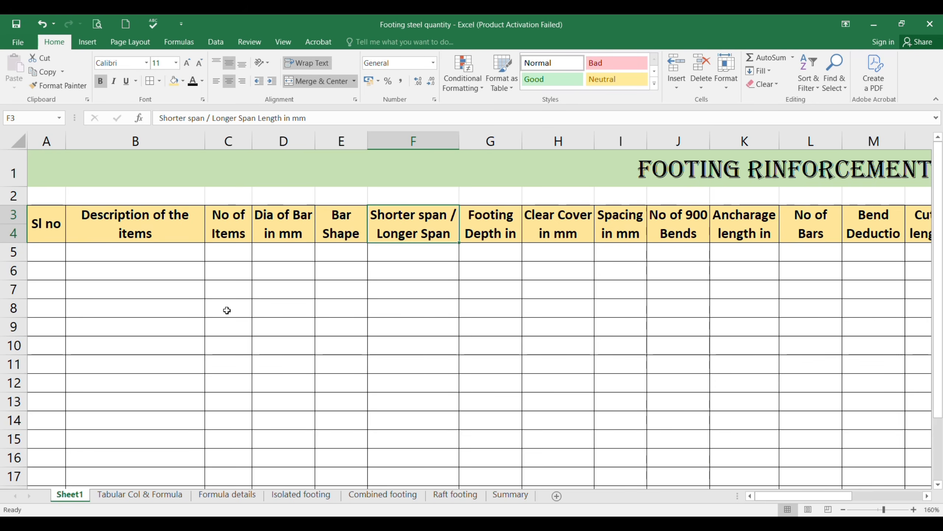
{"action": "left_click", "coordinate": [414, 176]}
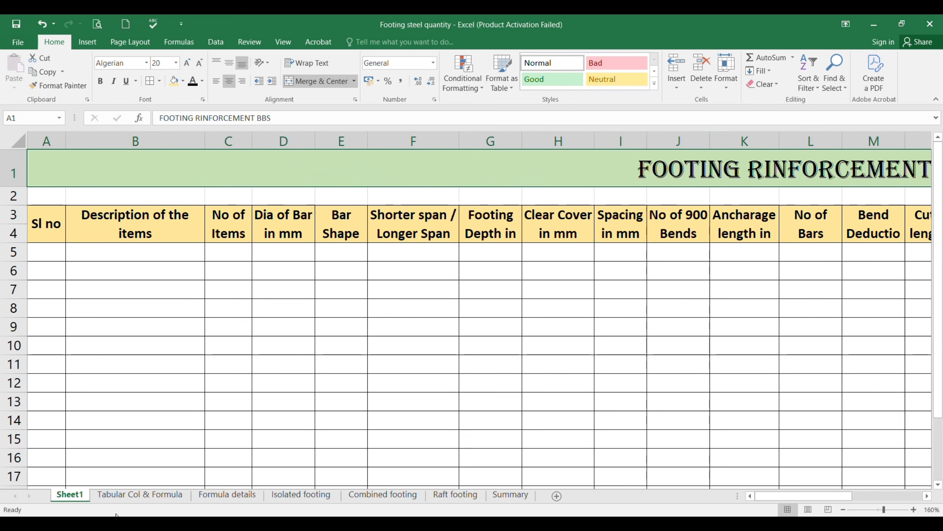
{"action": "left_click", "coordinate": [159, 494]}
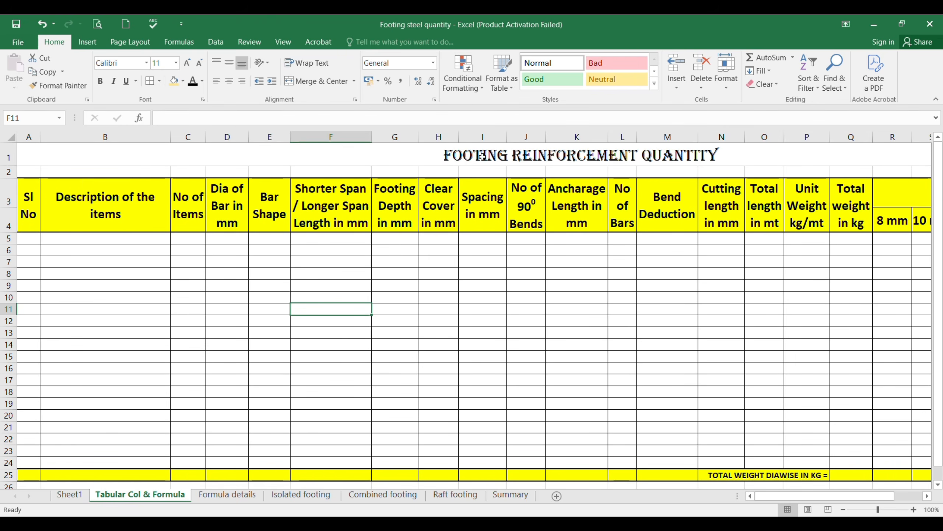
{"action": "left_click", "coordinate": [69, 496]}
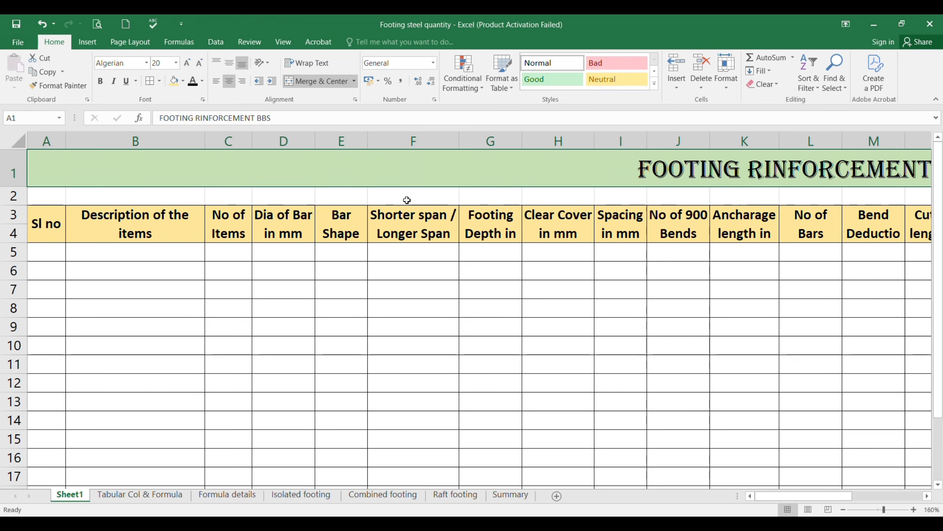
{"action": "left_click", "coordinate": [141, 497]}
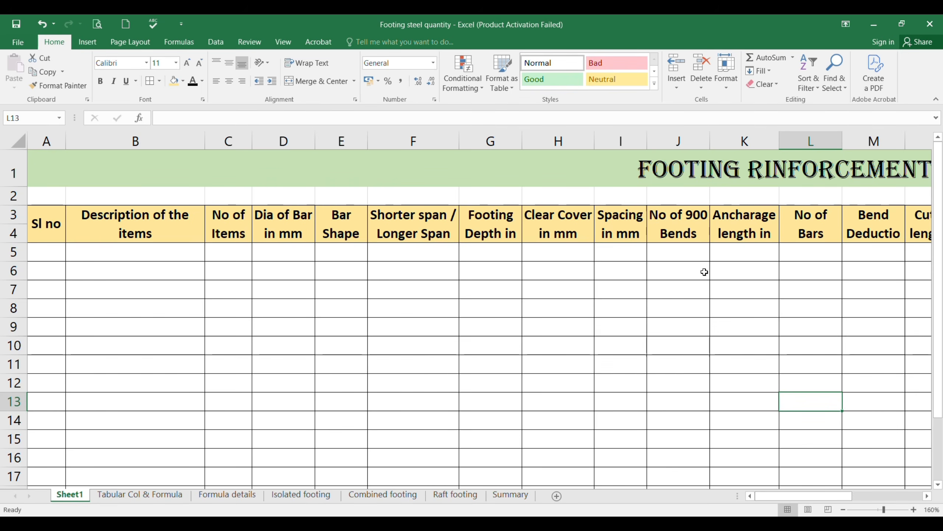
Format the last 0 of "900" in the J3 heading "No of 900 Bends" as superscript to form the degree sign.
{"action": "left_click", "coordinate": [671, 224]}
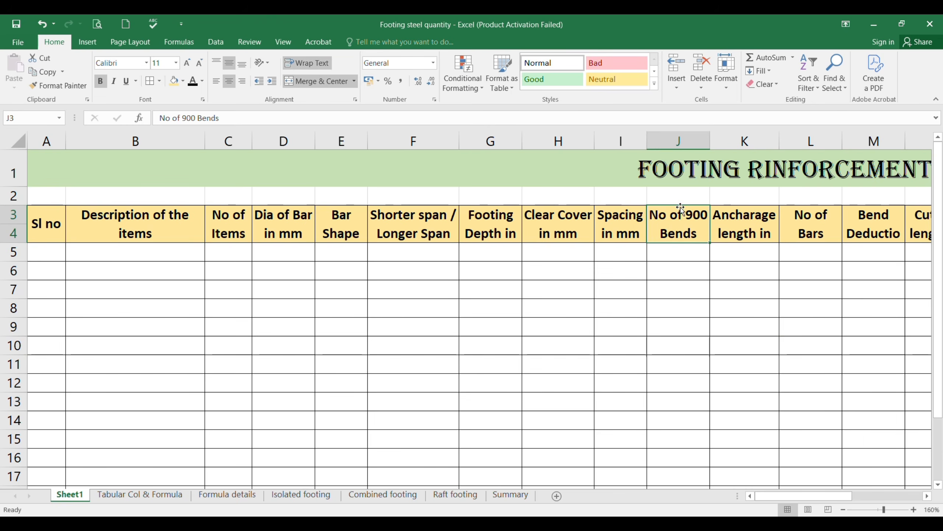
{"action": "double_click", "coordinate": [706, 217]}
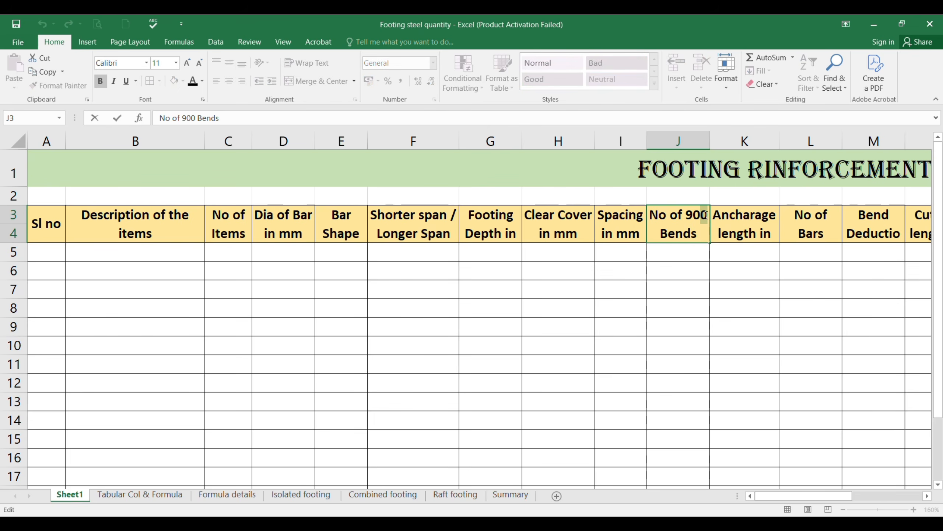
{"action": "right_click", "coordinate": [704, 216]}
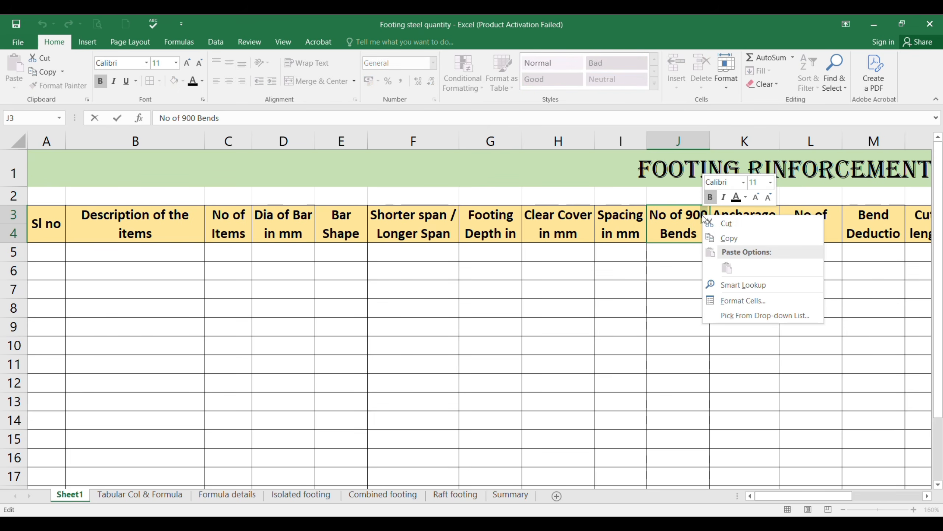
{"action": "left_click", "coordinate": [729, 302]}
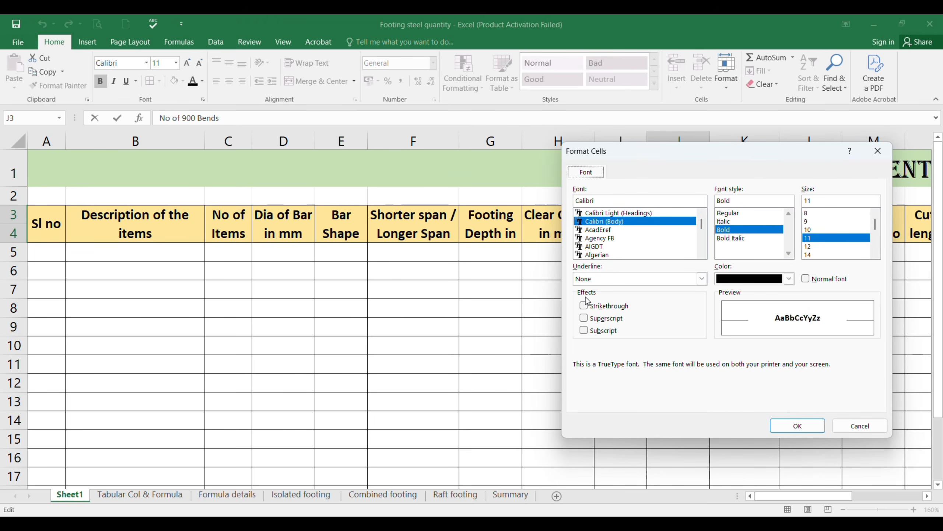
{"action": "left_click", "coordinate": [584, 318]}
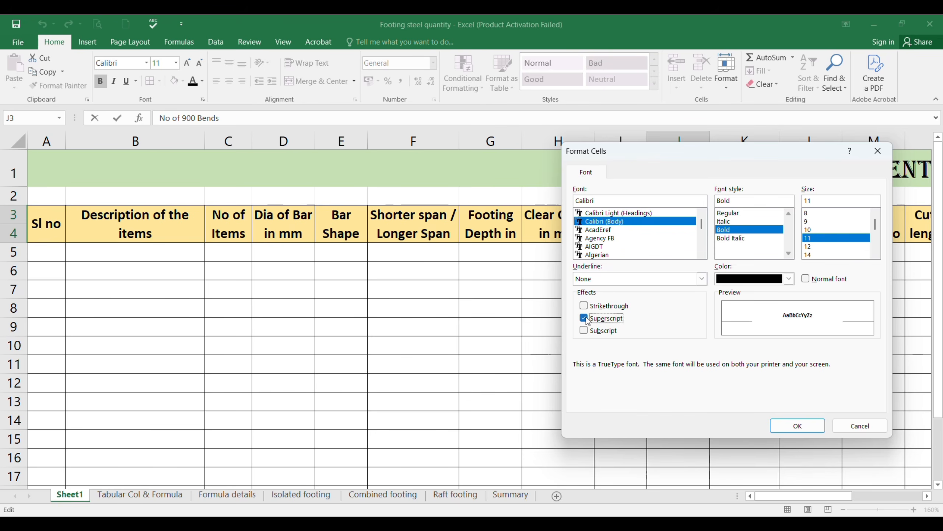
{"action": "left_click", "coordinate": [798, 426]}
{"action": "left_click", "coordinate": [701, 312]}
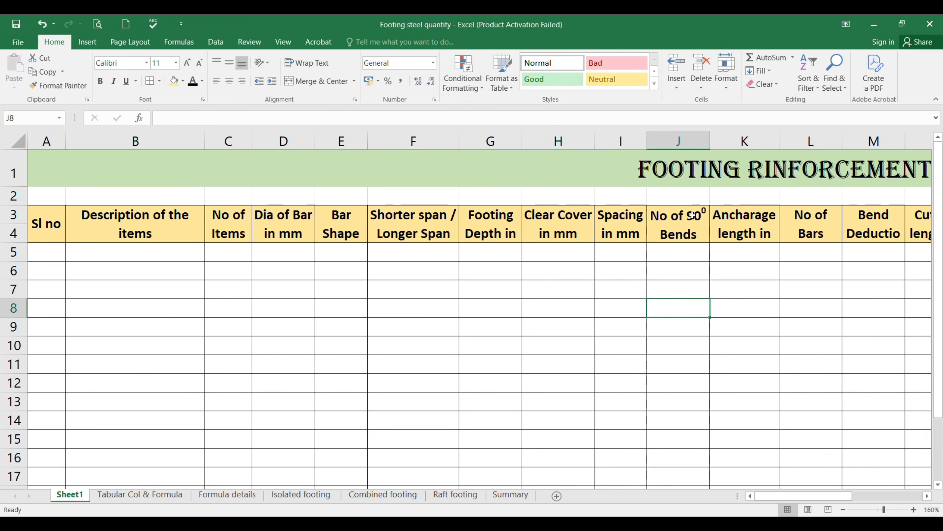
{"action": "left_click", "coordinate": [682, 226]}
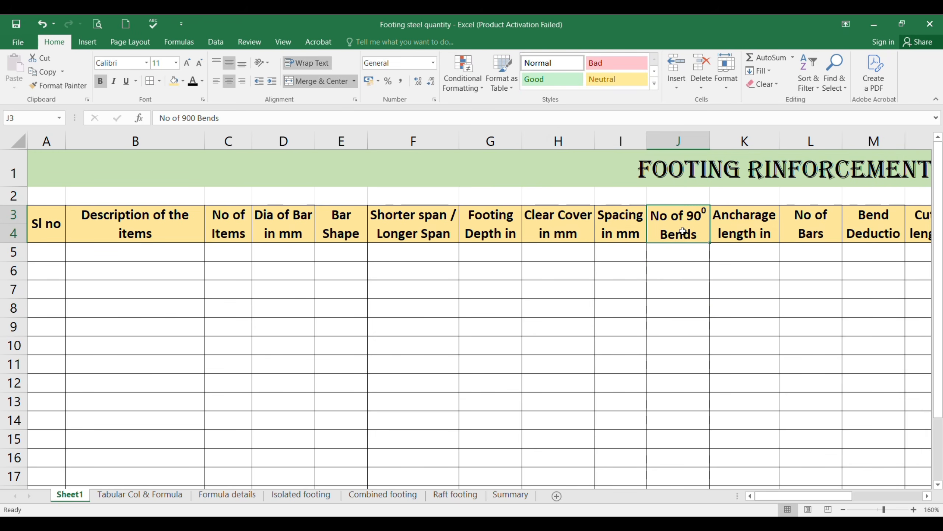